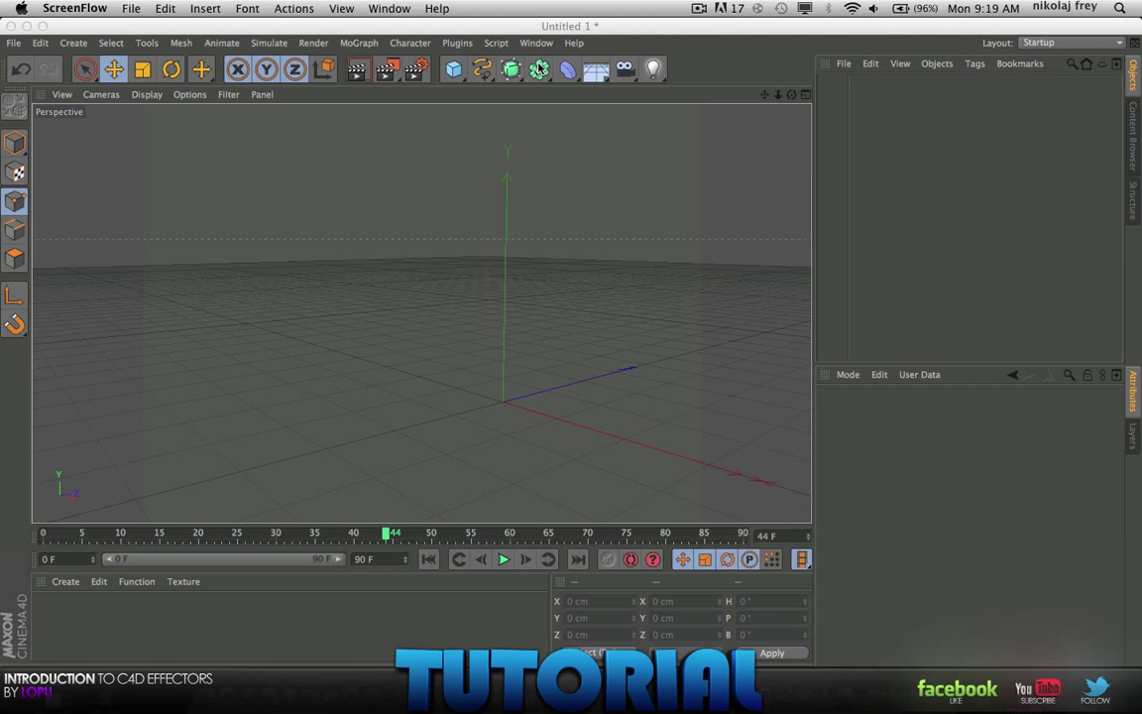
pyautogui.click(568, 68)
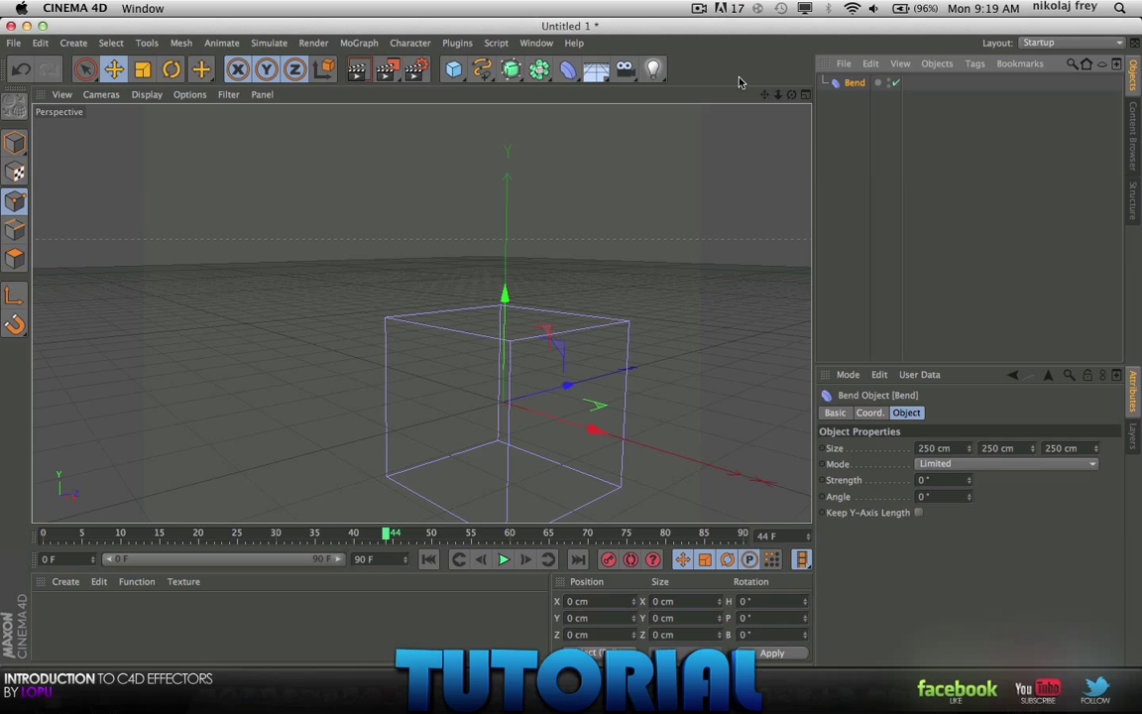
pyautogui.press('Delete')
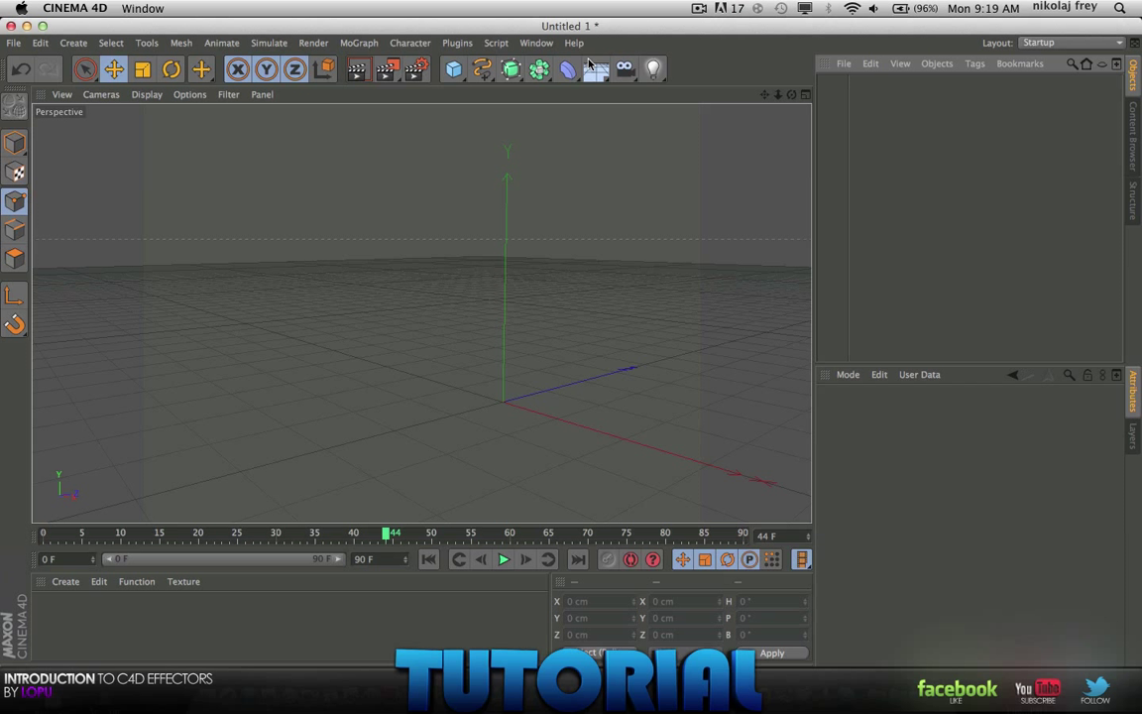
pyautogui.click(569, 69)
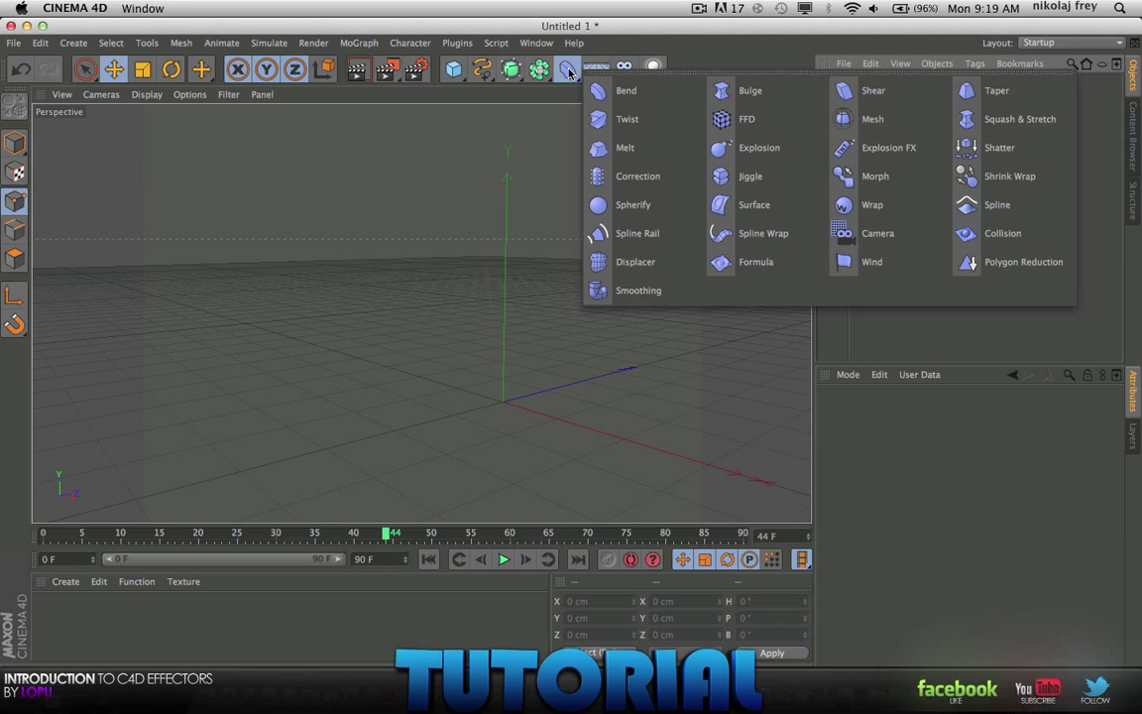
pyautogui.click(1008, 162)
pyautogui.click(467, 44)
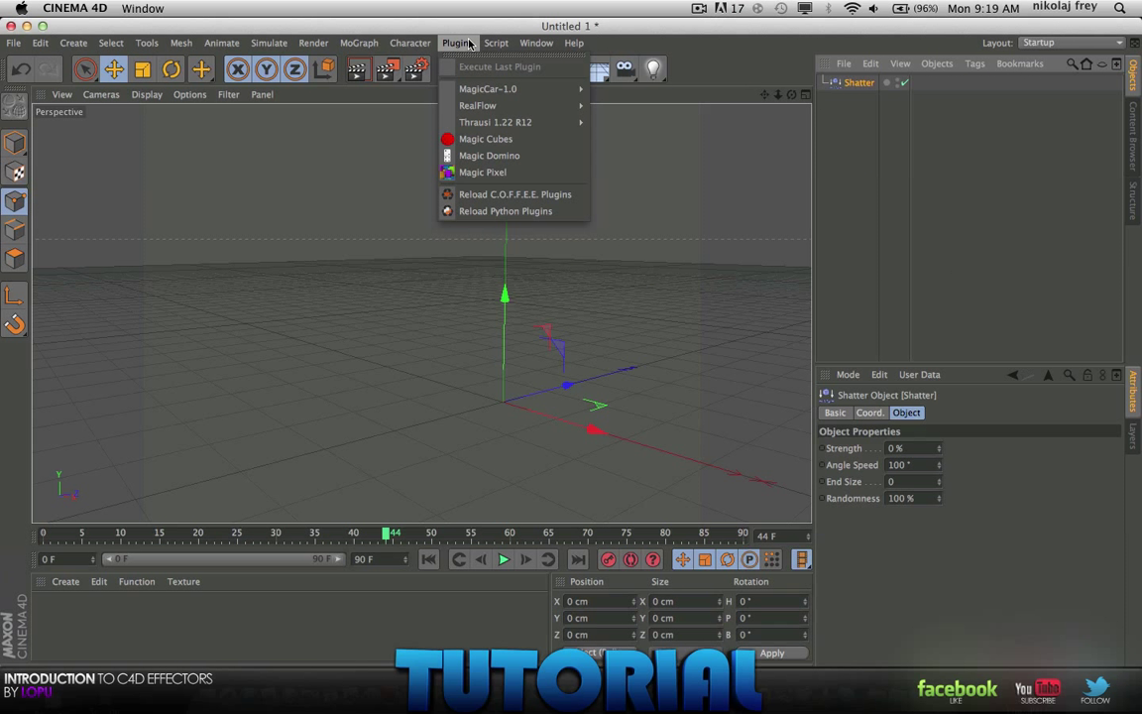
pyautogui.moveTo(473, 122)
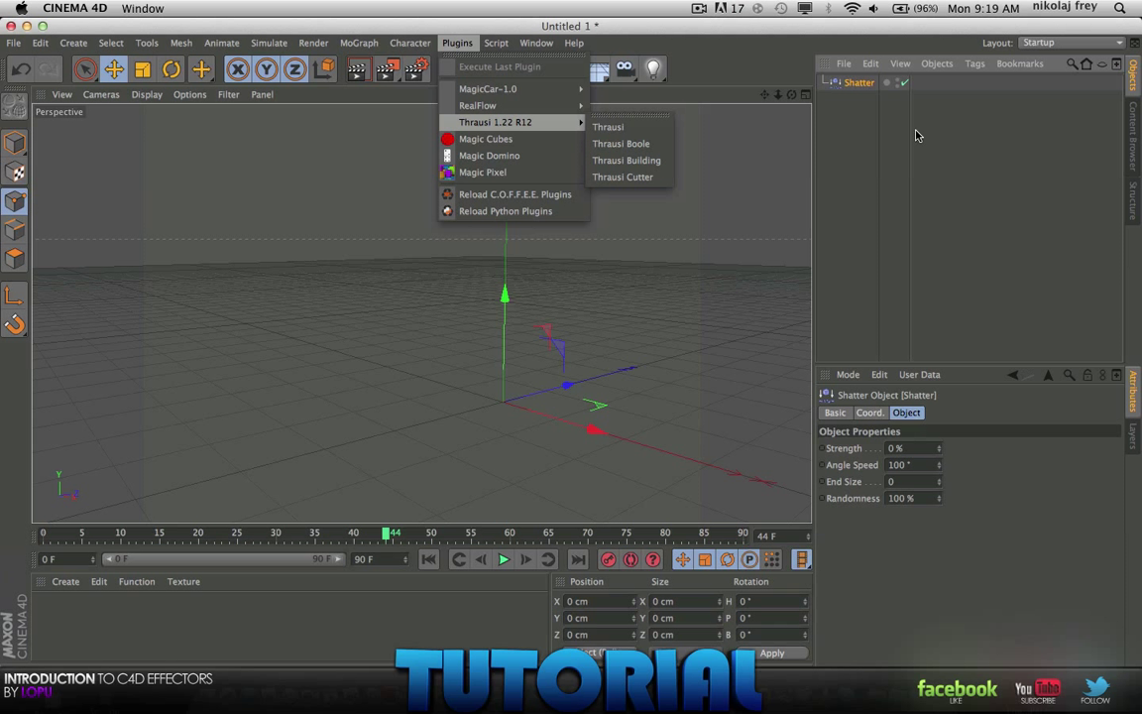
pyautogui.click(845, 100)
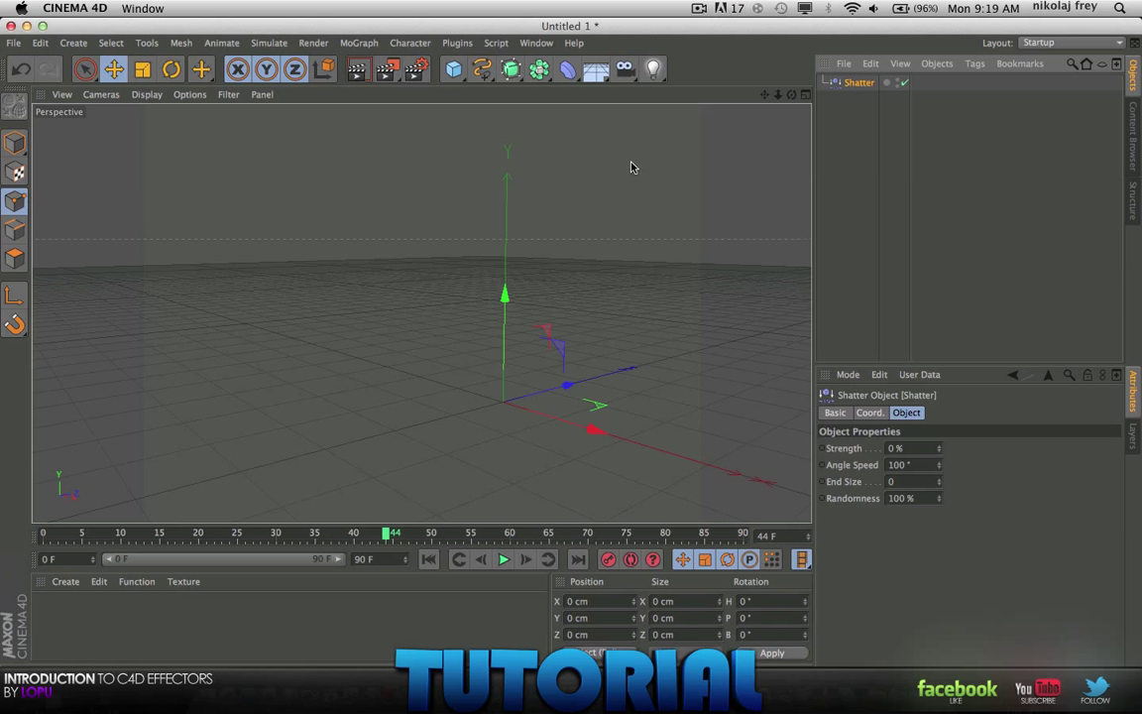
pyautogui.keyDown('alt'); pyautogui.moveTo(540, 201); pyautogui.dragTo(508, 318); pyautogui.keyUp('alt')
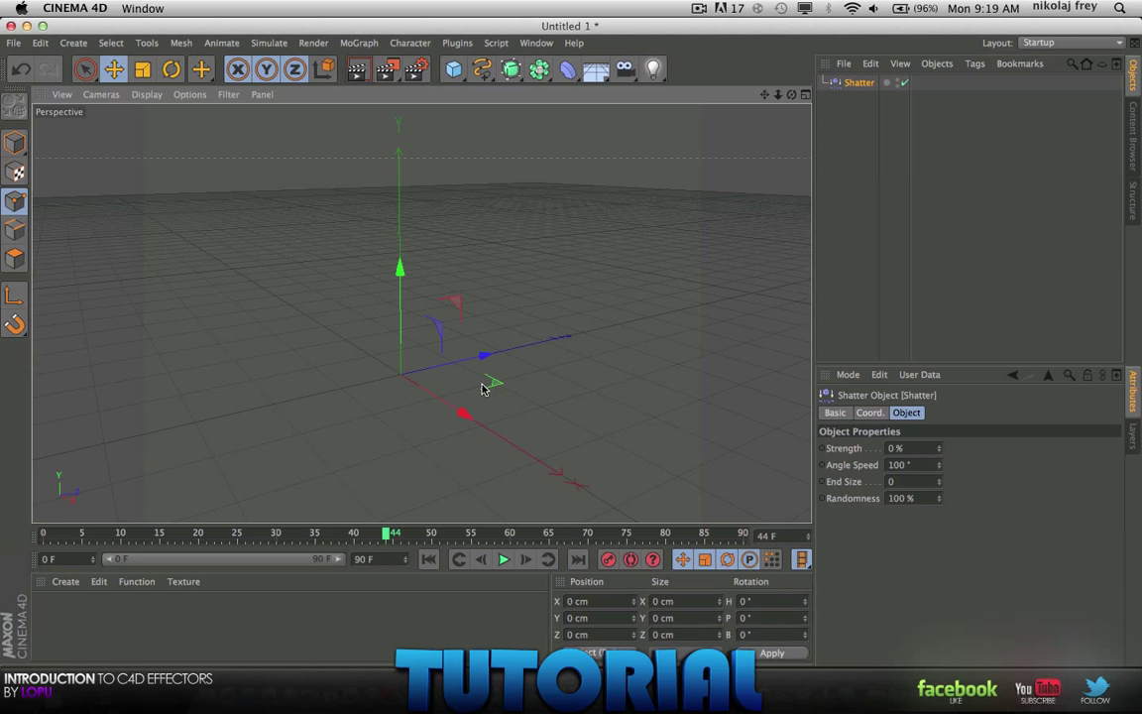
pyautogui.click(865, 86)
pyautogui.press('Delete')
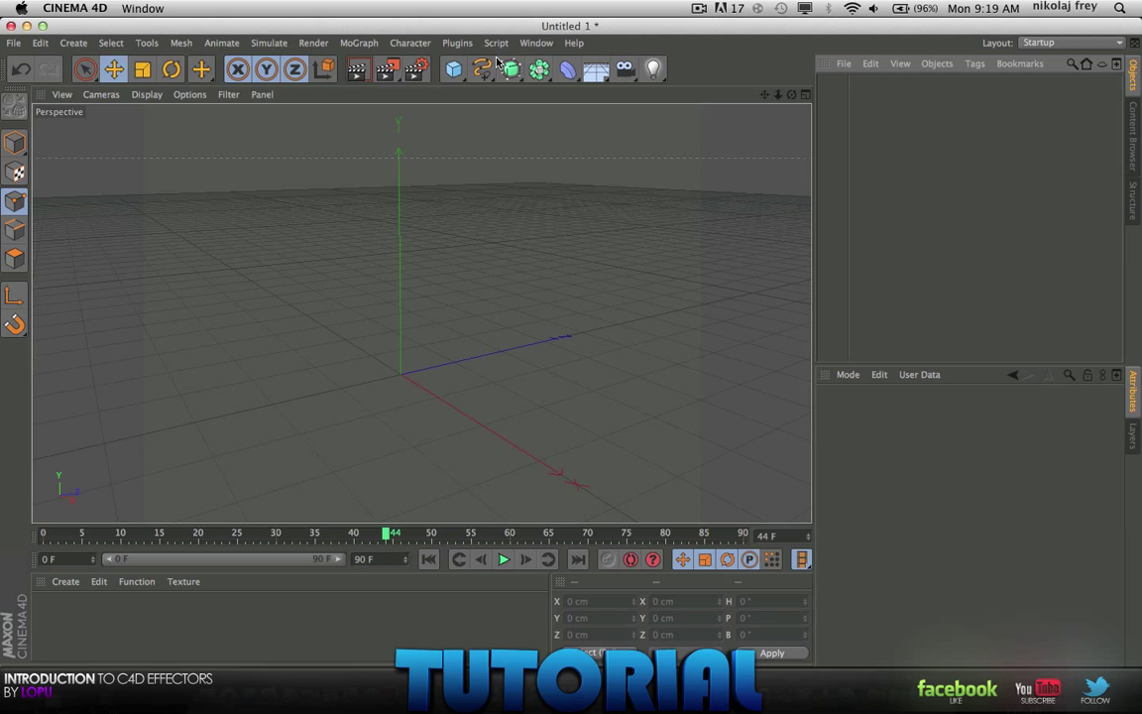
# Add a cube and set its X, Y and Z segments to 15 each
pyautogui.click(444, 73)
pyautogui.click(577, 90)
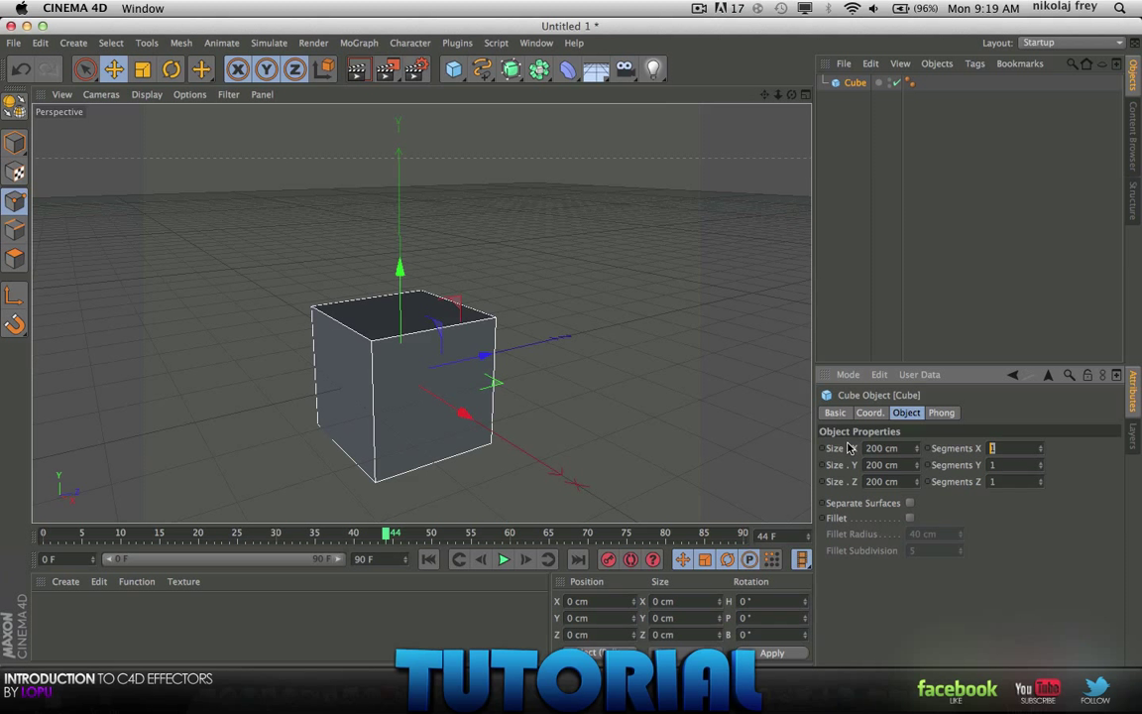
pyautogui.write('15')
pyautogui.press('Tab')
pyautogui.write('15')
pyautogui.press('Tab')
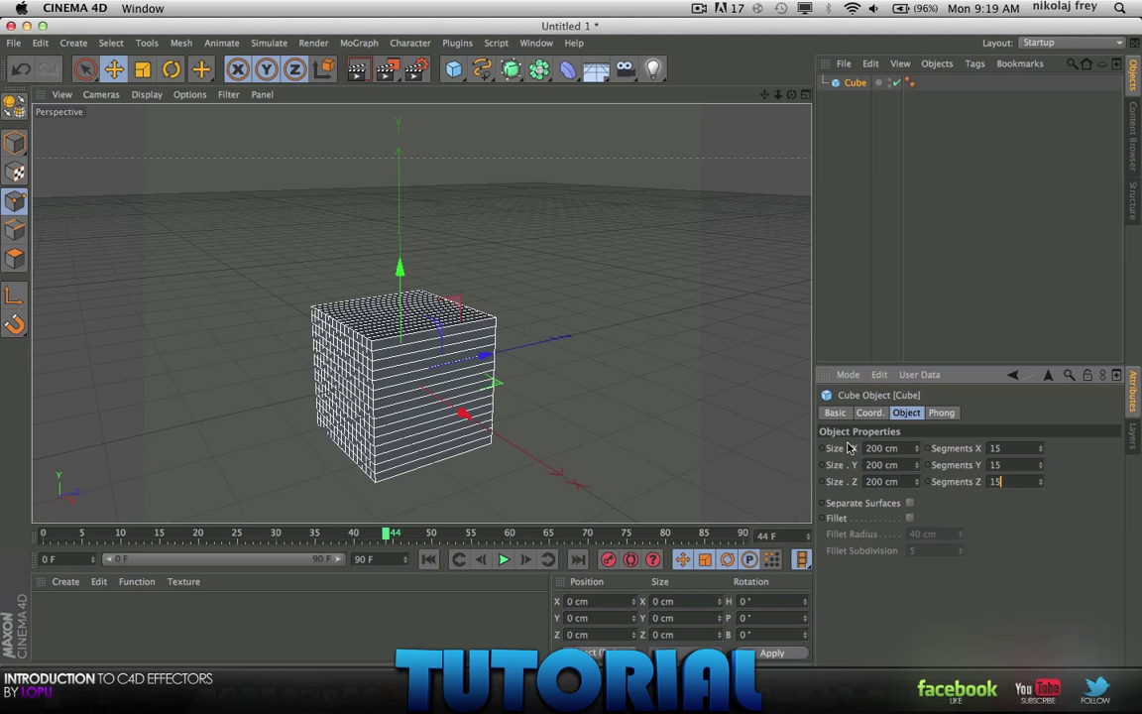
pyautogui.write('15')
pyautogui.press('Return')
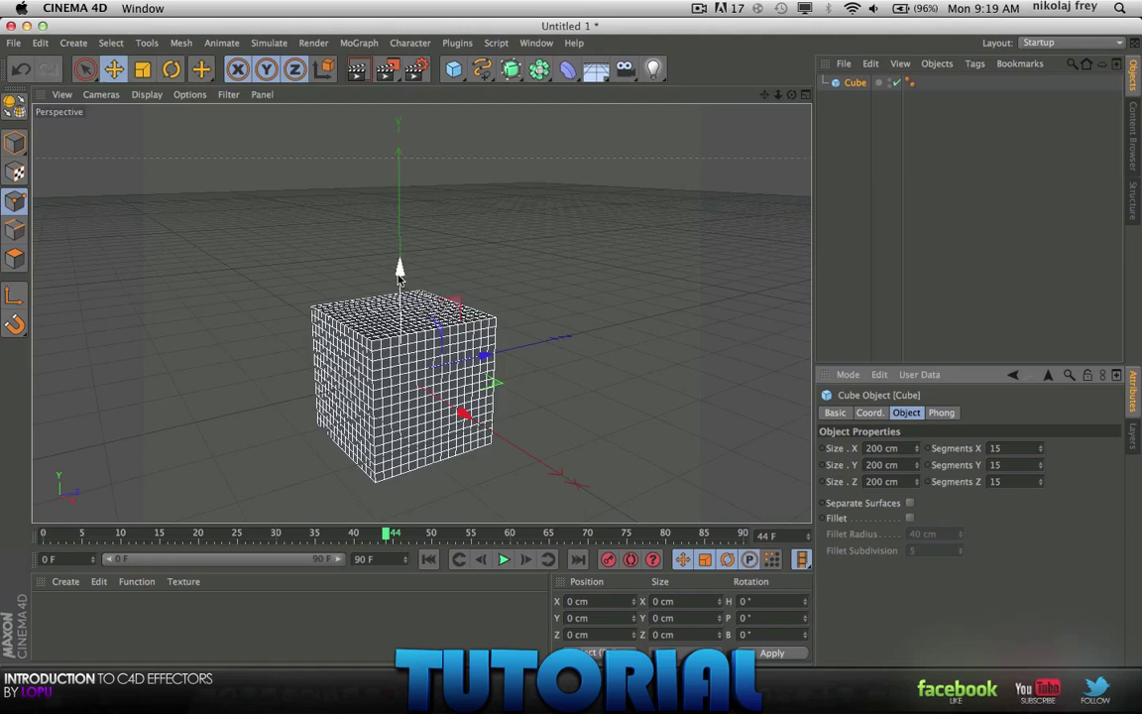
# Raise the cube above the floor grid and add a Shatter deformer as its child
pyautogui.moveTo(398, 277); pyautogui.dragTo(391, 174)
pyautogui.keyDown('alt'); pyautogui.moveTo(404, 416); pyautogui.dragTo(462, 296); pyautogui.keyUp('alt')
pyautogui.moveTo(567, 69); pyautogui.dragTo(942, 143)
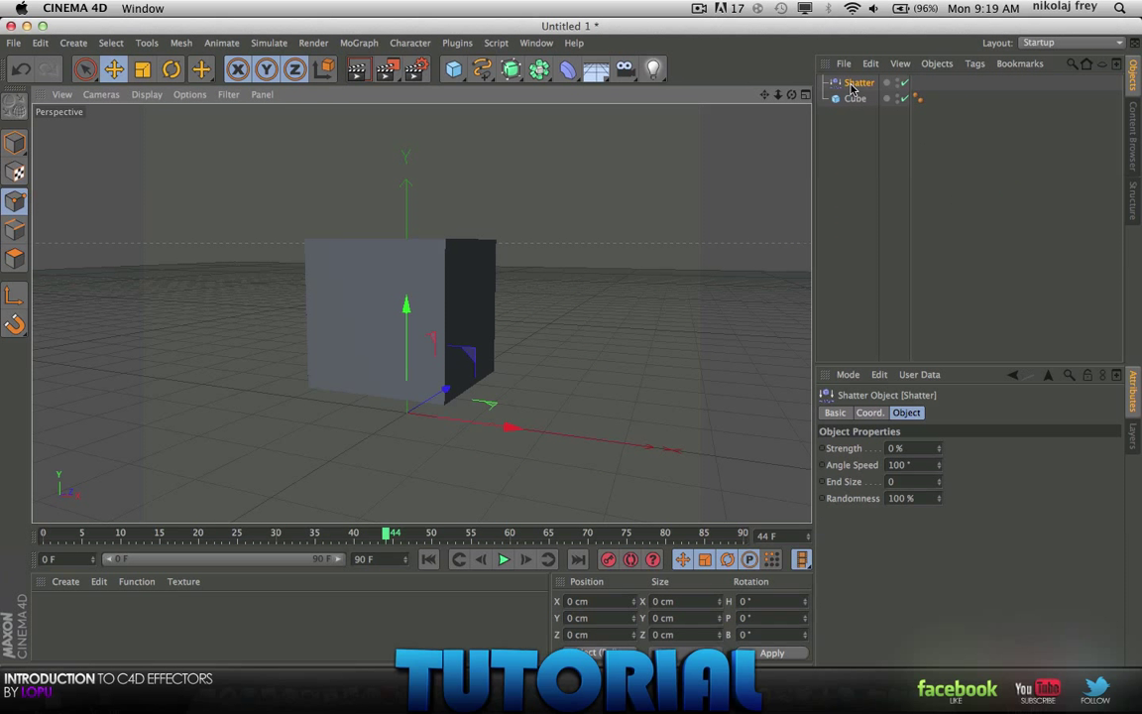
pyautogui.moveTo(850, 87); pyautogui.dragTo(857, 100)
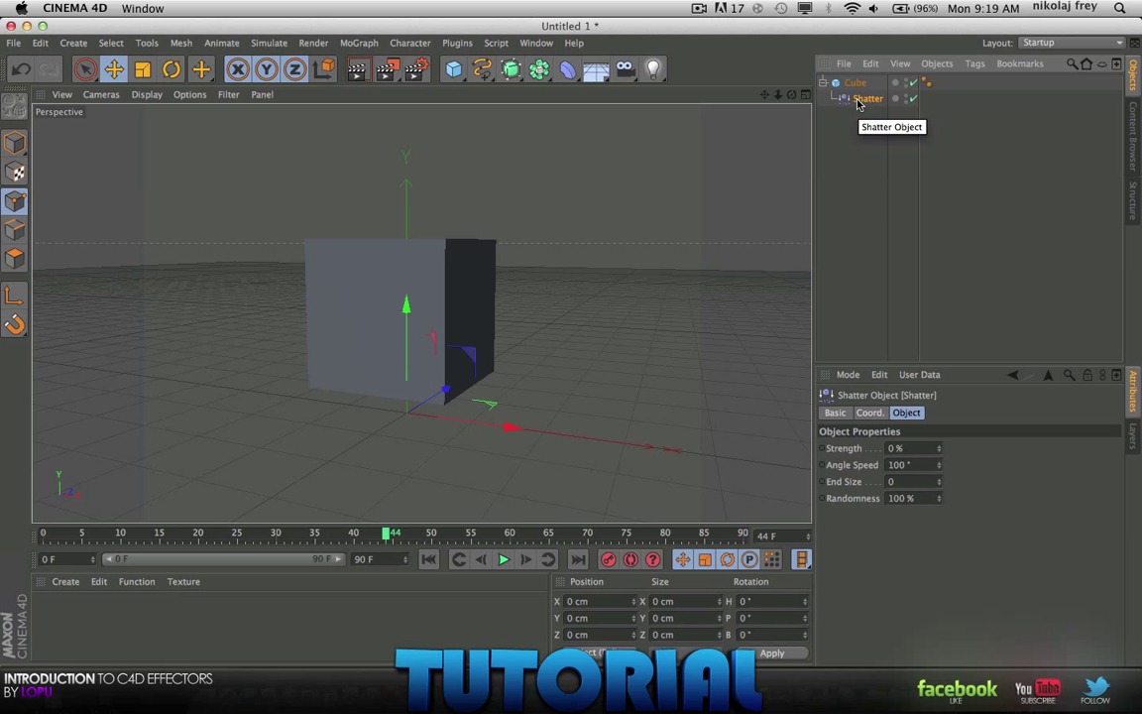
# Preview the Shatter effect by raising its Strength to about 56 % and returning it to 0 %
pyautogui.click(907, 448)
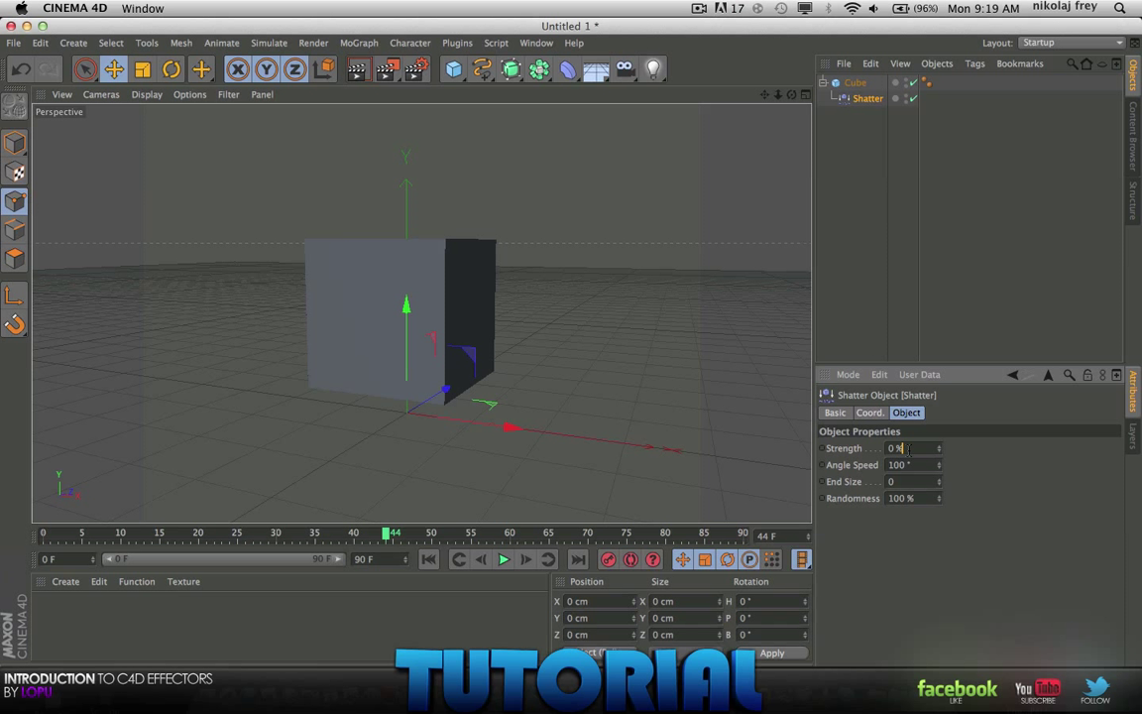
pyautogui.scroll(20, 907, 449)
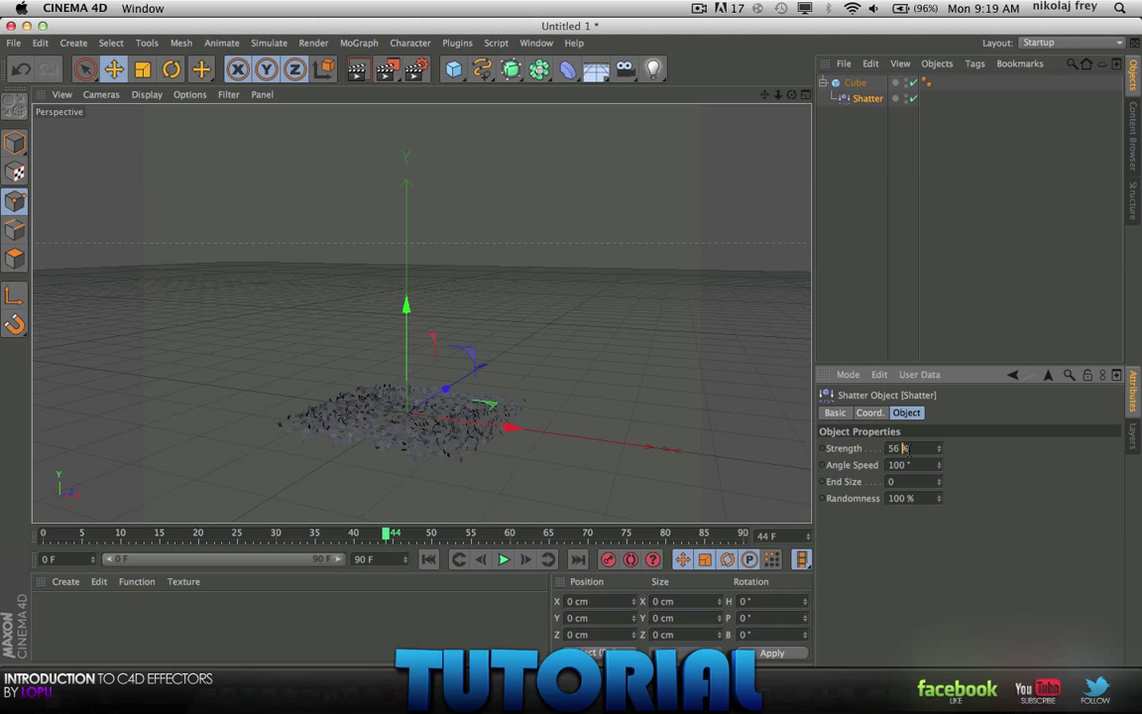
pyautogui.scroll(-20, 903, 448)
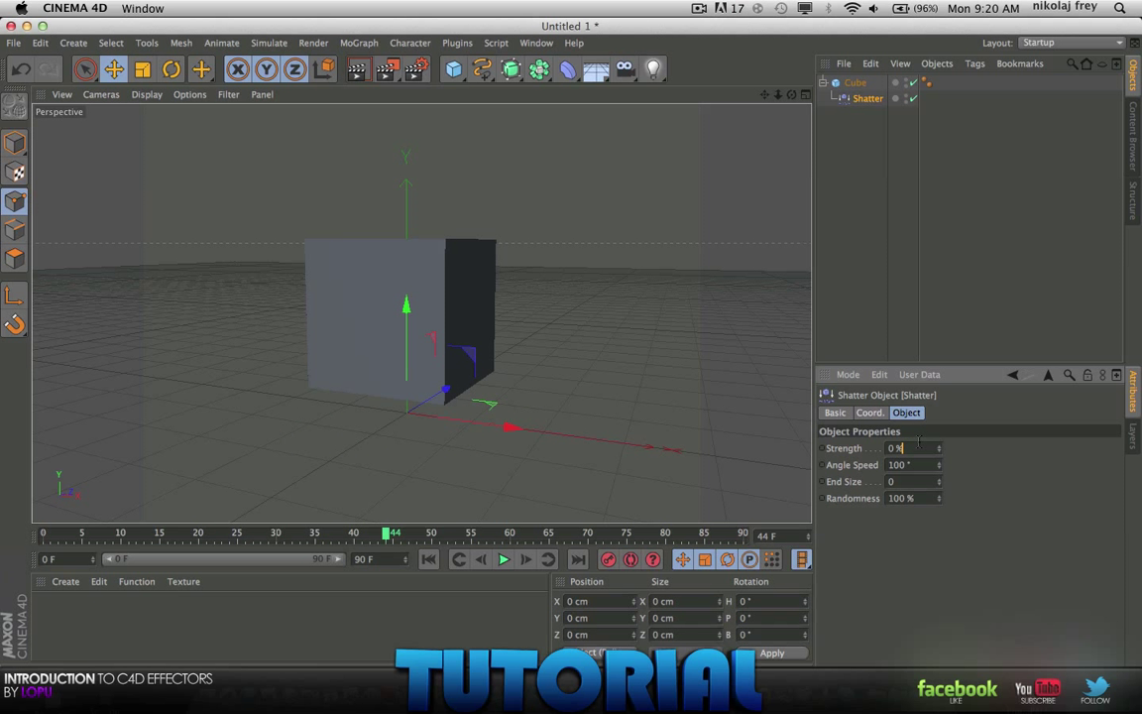
# Move the Shatter deformer vertically down relative to the cube, placing it around floor level
pyautogui.keyDown('alt'); pyautogui.moveTo(581, 339); pyautogui.dragTo(525, 302); pyautogui.keyUp('alt')
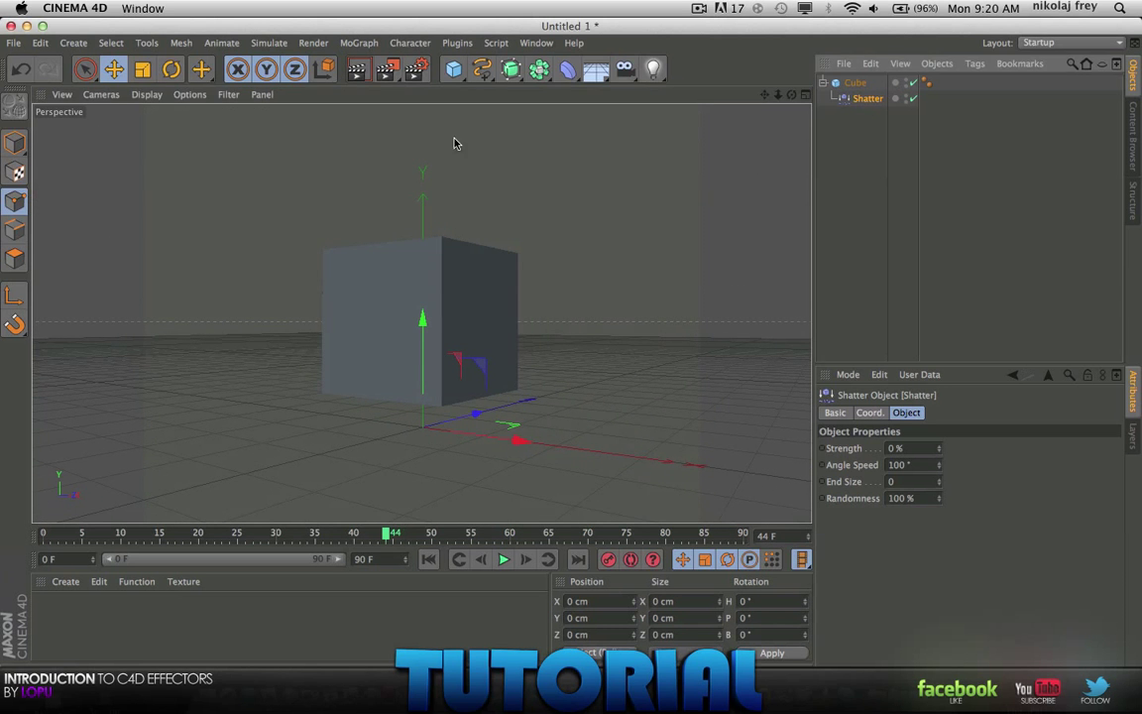
pyautogui.moveTo(422, 318); pyautogui.dragTo(433, 348)
pyautogui.keyDown('alt'); pyautogui.moveTo(509, 455); pyautogui.dragTo(441, 438); pyautogui.keyUp('alt')
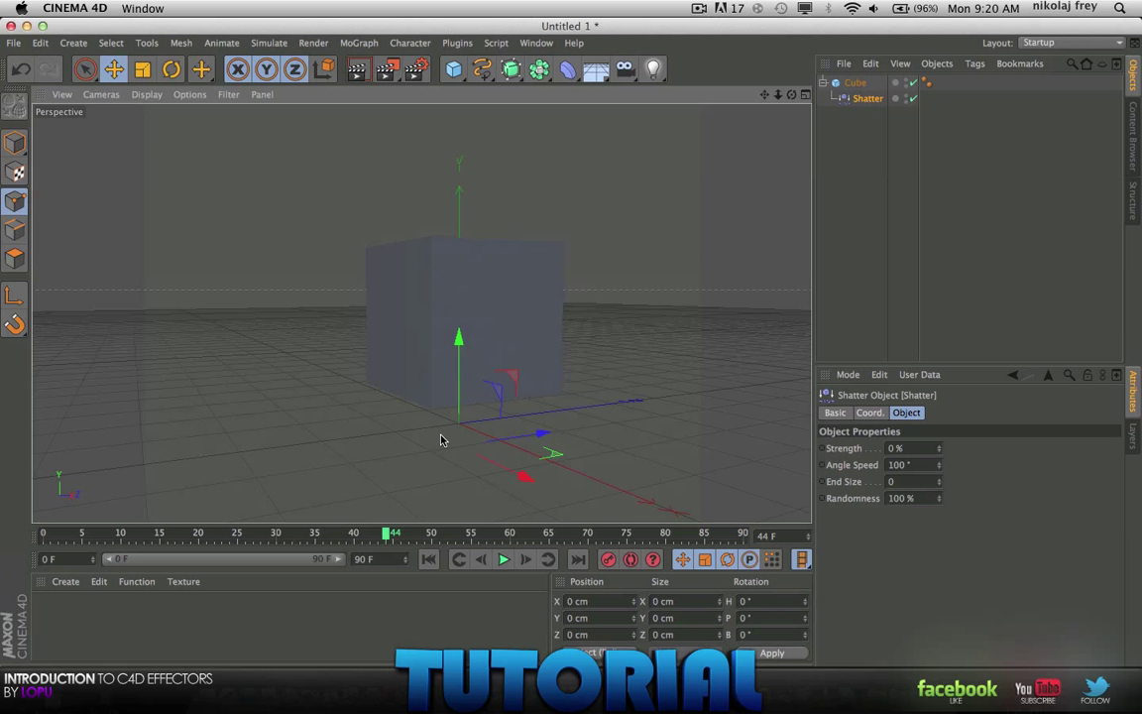
pyautogui.moveTo(461, 337)
pyautogui.mouseDown()
pyautogui.moveTo(441, 196)
pyautogui.moveTo(455, 112)
pyautogui.moveTo(473, 413)
pyautogui.moveTo(480, 347)
pyautogui.mouseUp()
# Raise the cube high above the floor and bring the Shatter deformer back down to floor level
pyautogui.click(414, 361)
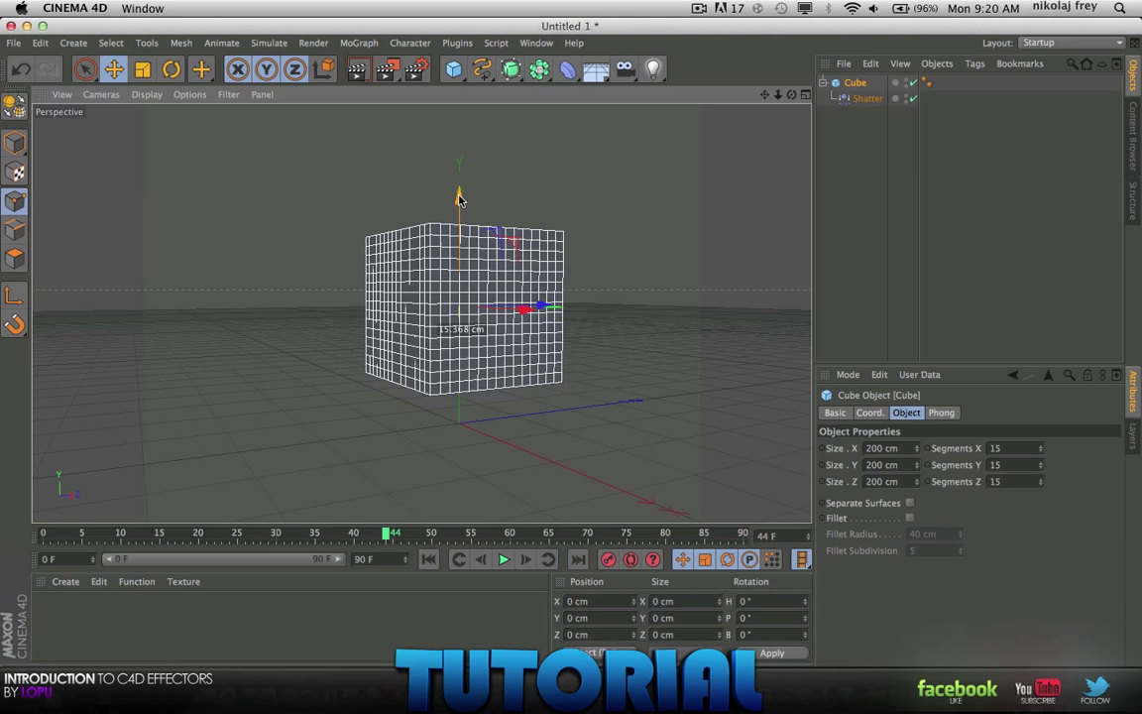
pyautogui.moveTo(461, 195); pyautogui.dragTo(468, 123)
pyautogui.click(864, 99)
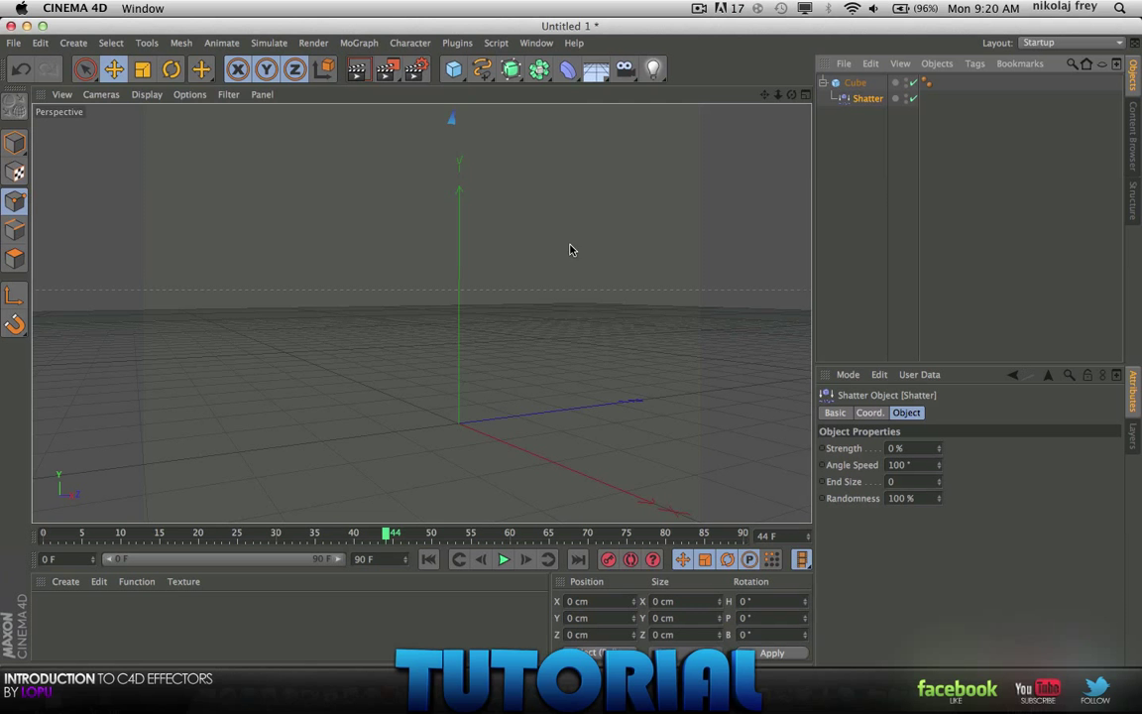
pyautogui.keyDown('alt'); pyautogui.moveTo(540, 272); pyautogui.dragTo(519, 427, button='middle'); pyautogui.keyUp('alt')
pyautogui.keyDown('alt'); pyautogui.moveTo(520, 427); pyautogui.dragTo(512, 355, button='right'); pyautogui.keyUp('alt')
pyautogui.moveTo(465, 165); pyautogui.dragTo(469, 407)
pyautogui.keyDown('alt'); pyautogui.moveTo(561, 423); pyautogui.dragTo(471, 334); pyautogui.keyUp('alt')
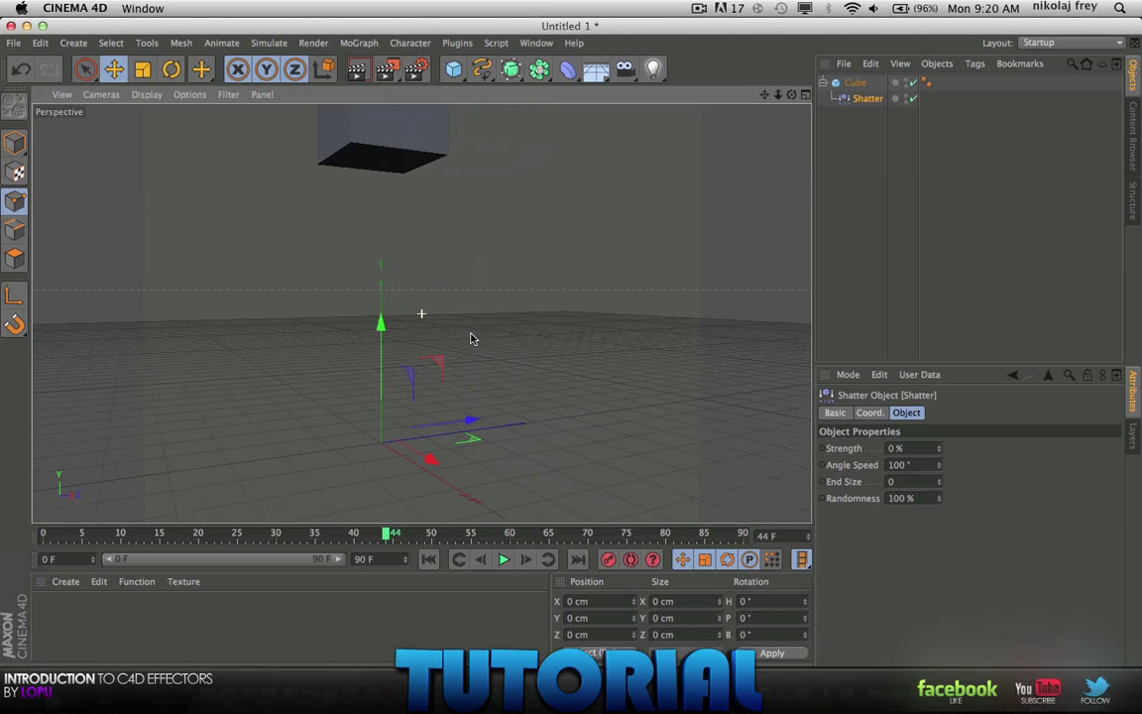
# Go to frame 0 and test the shatter by sweeping Strength up and down, ending at 63 %
pyautogui.click(427, 559)
pyautogui.click(914, 448)
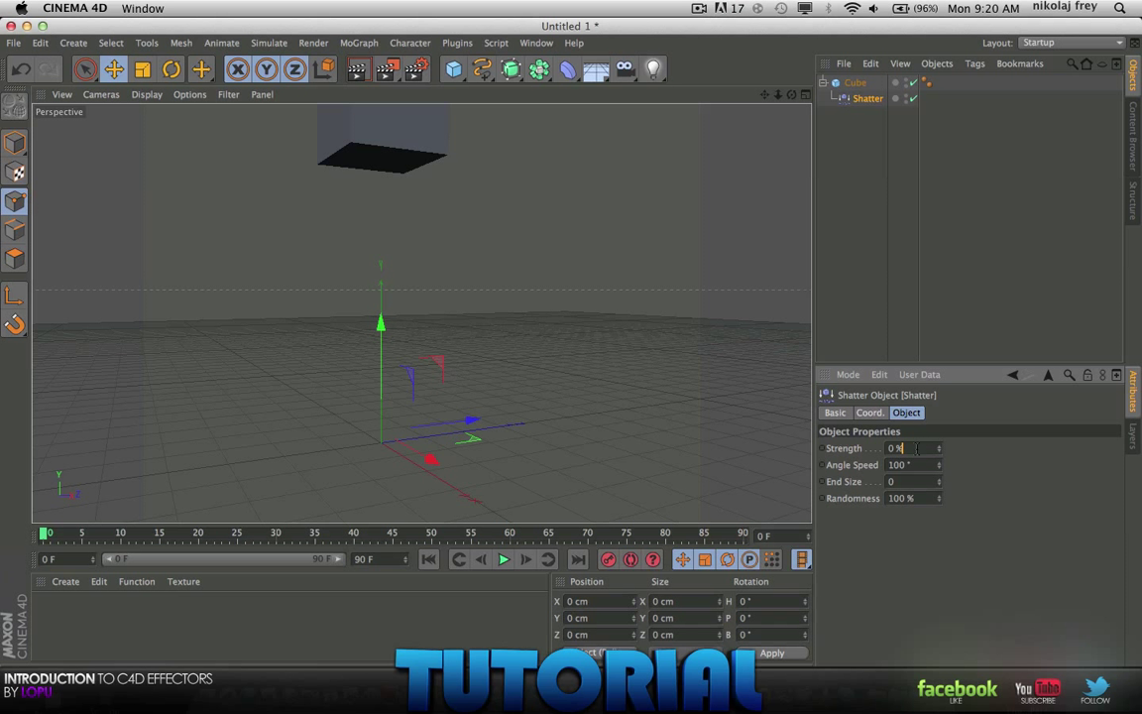
pyautogui.scroll(20, 917, 449)
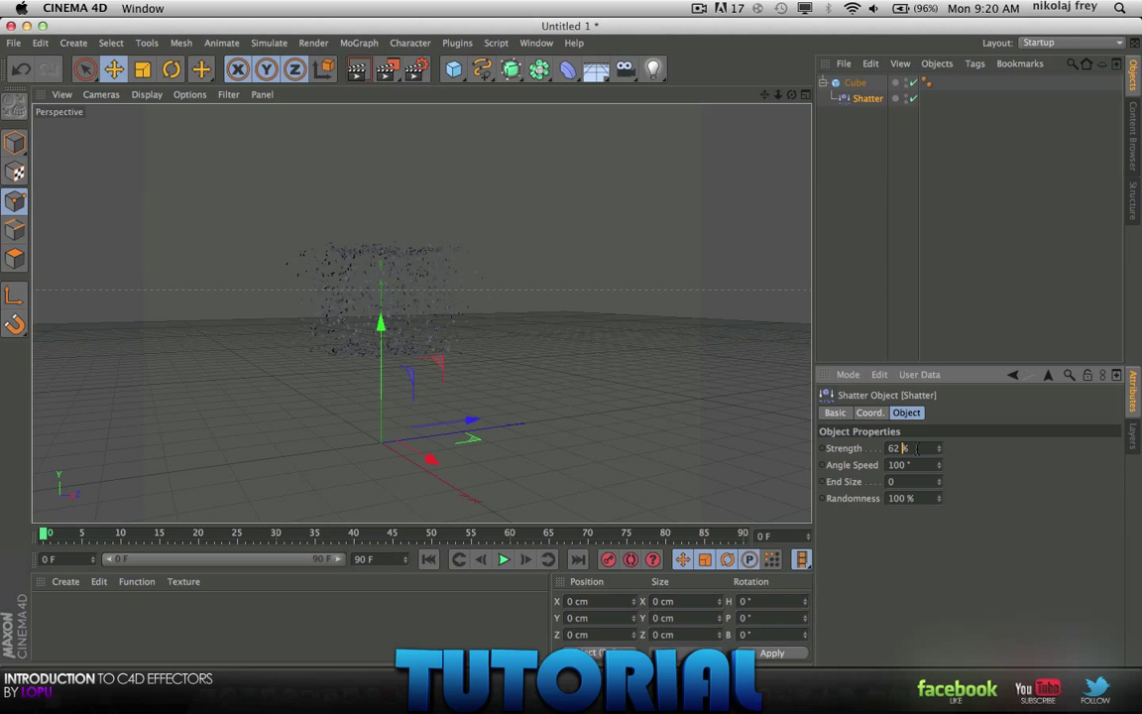
pyautogui.scroll(18, 916, 448)
pyautogui.scroll(-20, 916, 448)
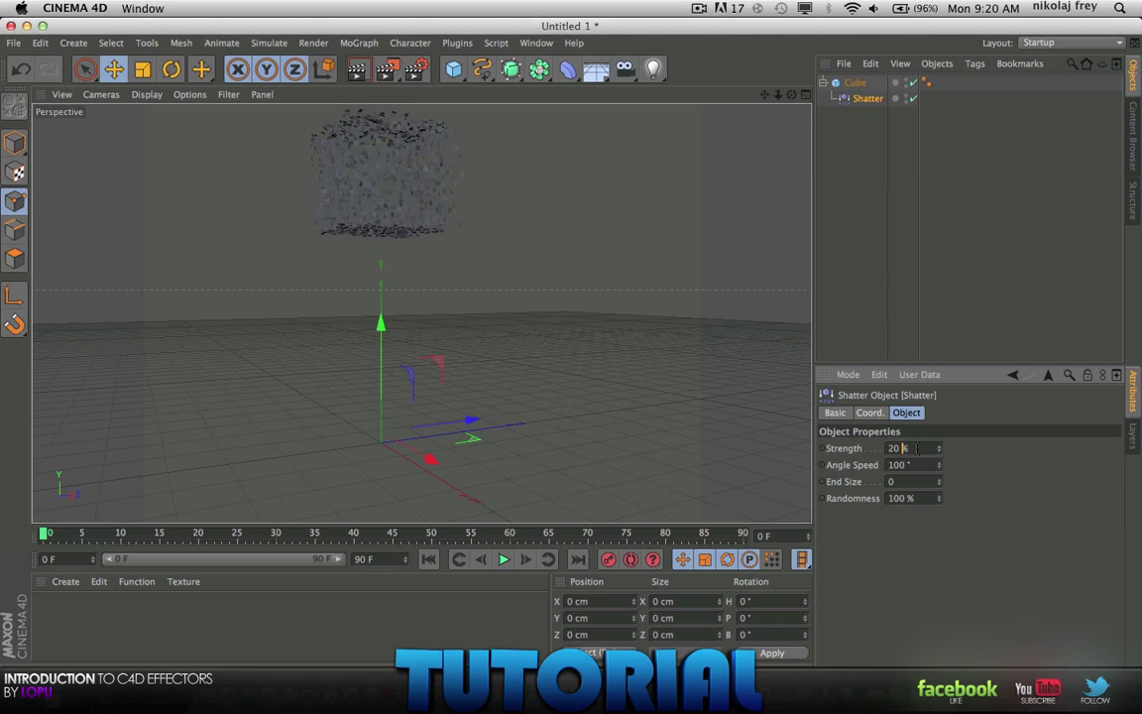
pyautogui.scroll(-14, 916, 448)
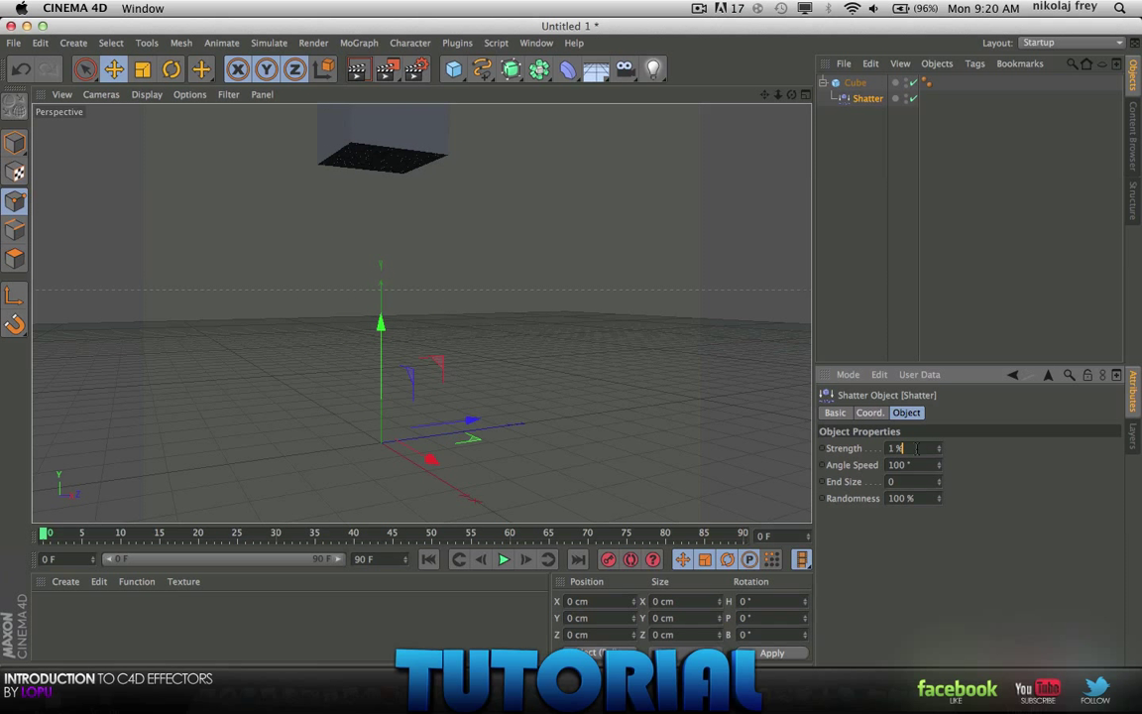
pyautogui.scroll(20, 915, 448)
pyautogui.scroll(20, 915, 448)
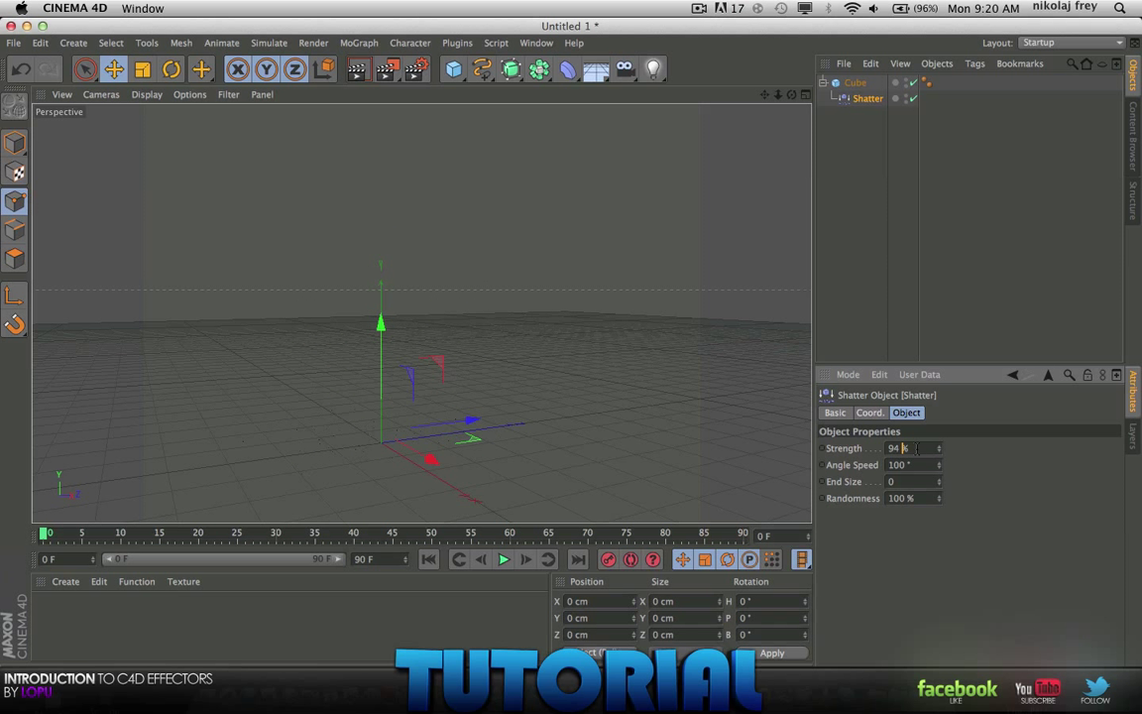
pyautogui.scroll(6, 916, 448)
pyautogui.scroll(-19, 916, 448)
# Set the Shatter End Size to 1 and test it by varying Strength from 20 % up to 100 %
pyautogui.write('1')
pyautogui.press('Return')
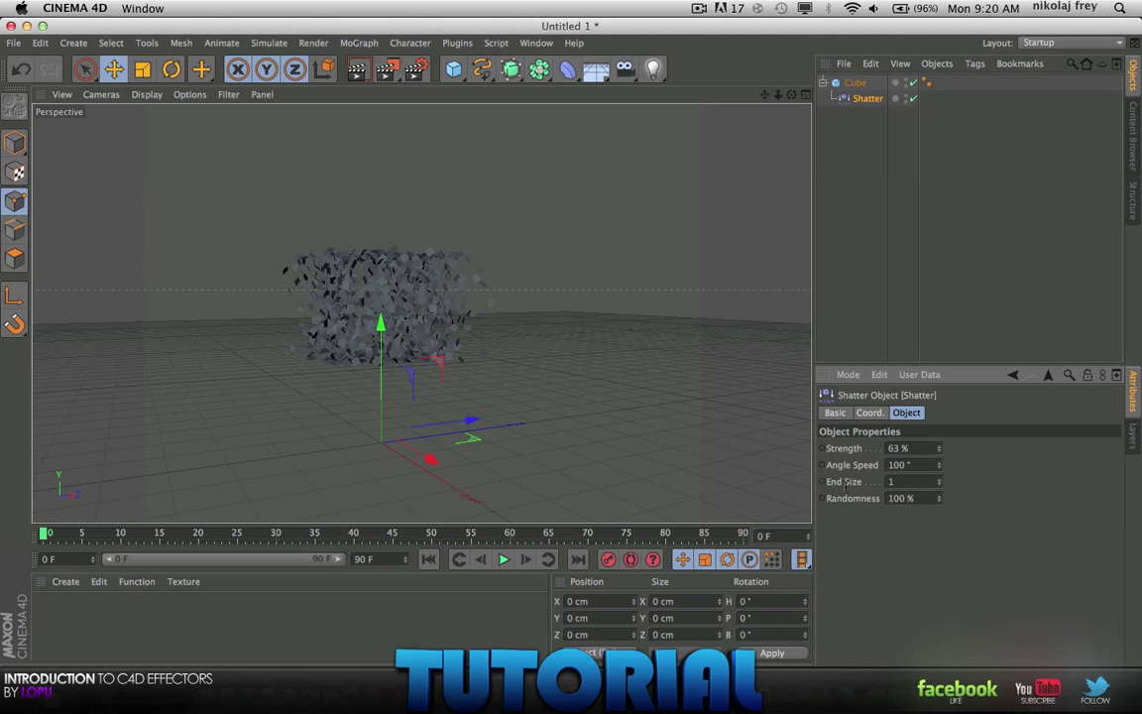
pyautogui.scroll(-20, 908, 448)
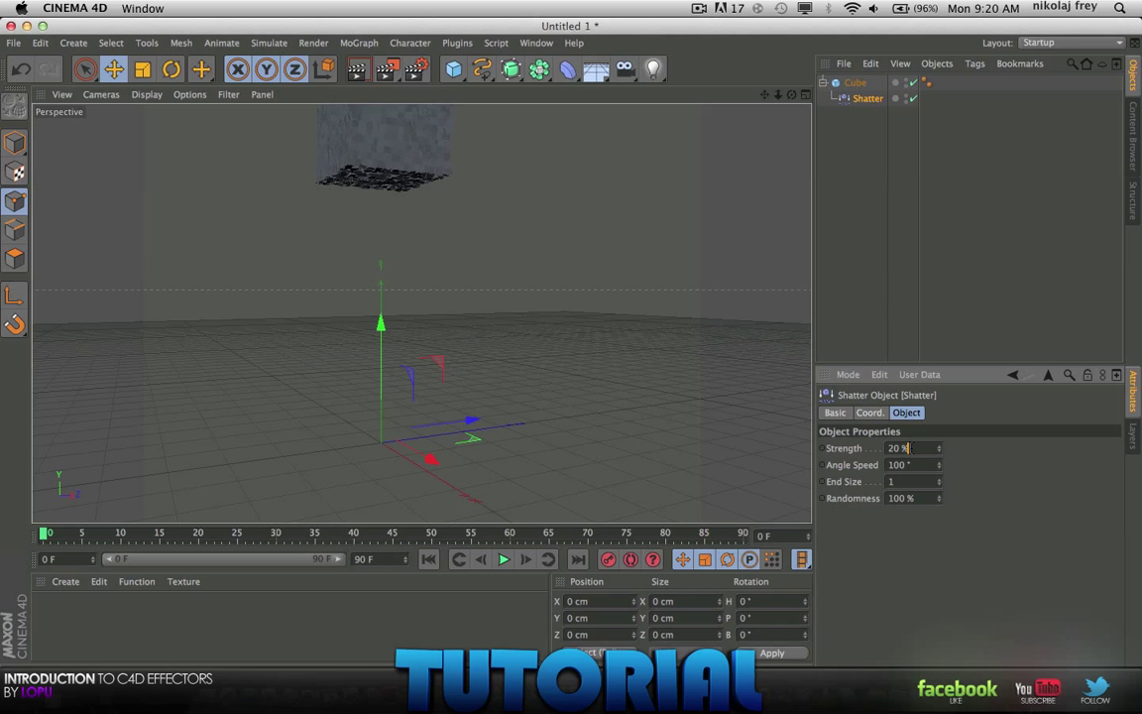
pyautogui.scroll(20, 904, 448)
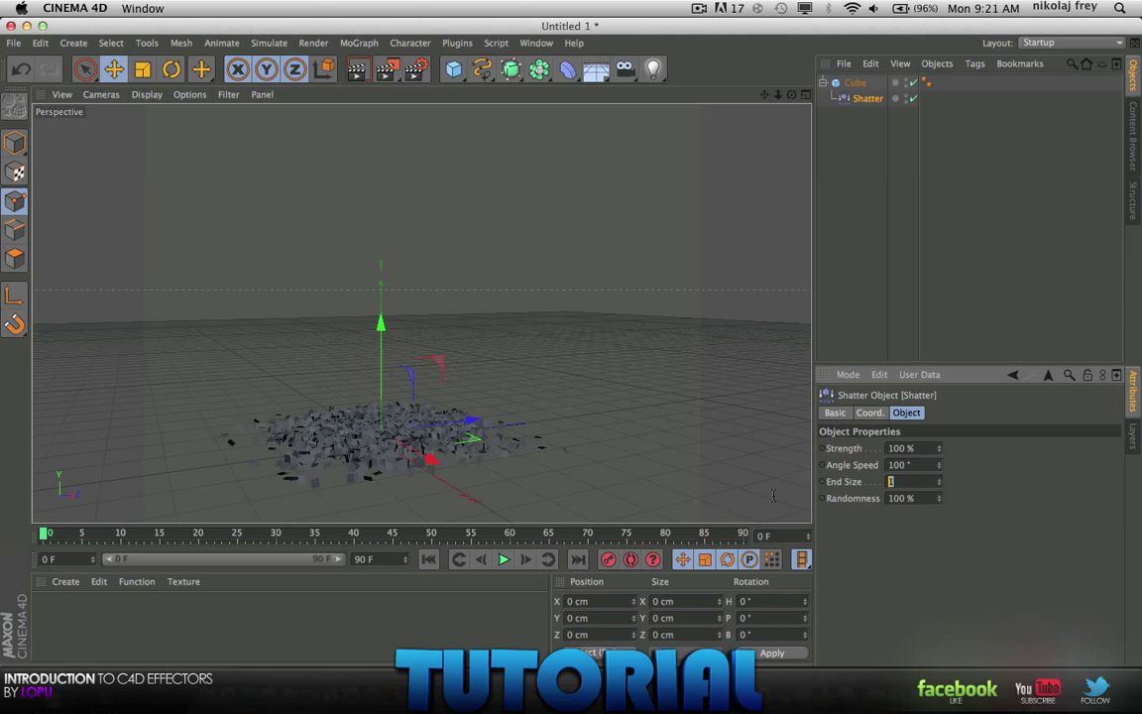
# Set the Shatter End Size to 10 and test it by lowering Strength to 21 % and returning it to 100 %
pyautogui.press('Return')
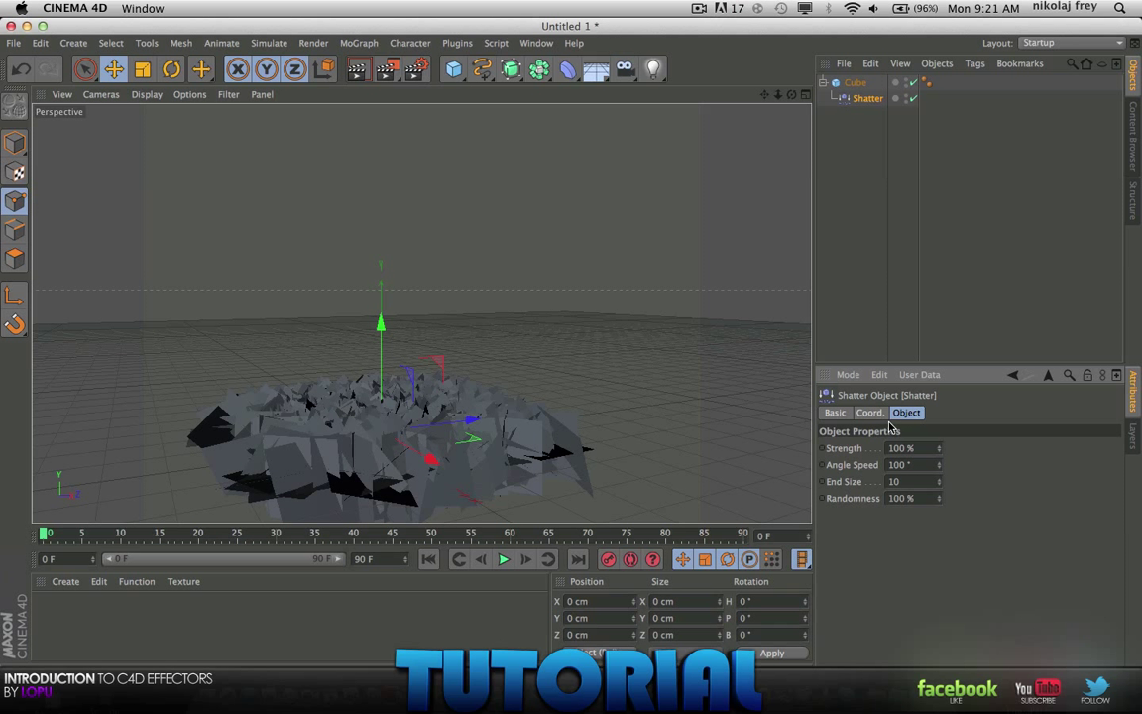
pyautogui.scroll(-15, 905, 448)
pyautogui.scroll(-20, 905, 447)
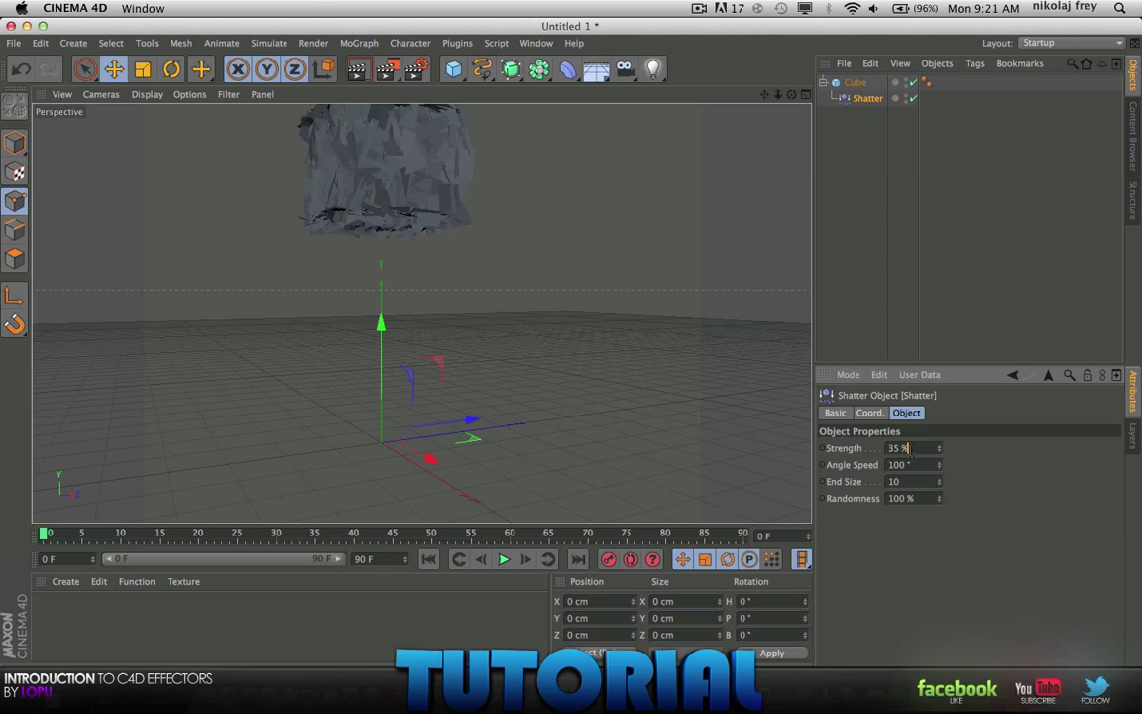
pyautogui.scroll(12, 909, 448)
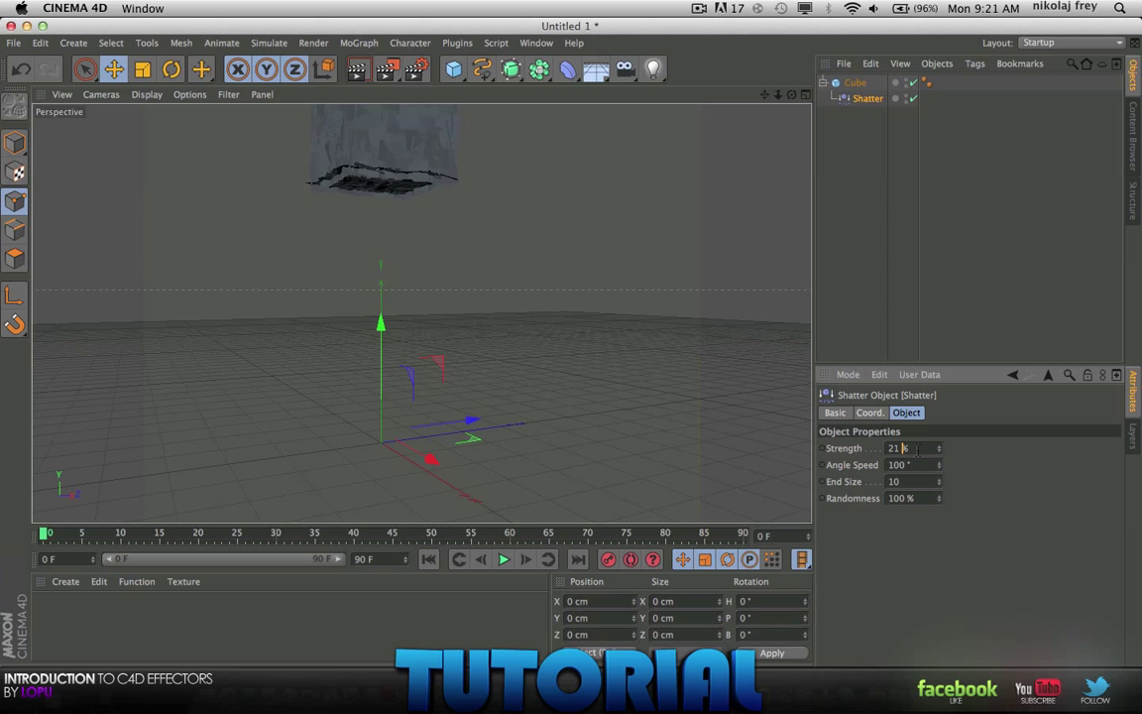
pyautogui.scroll(9, 917, 448)
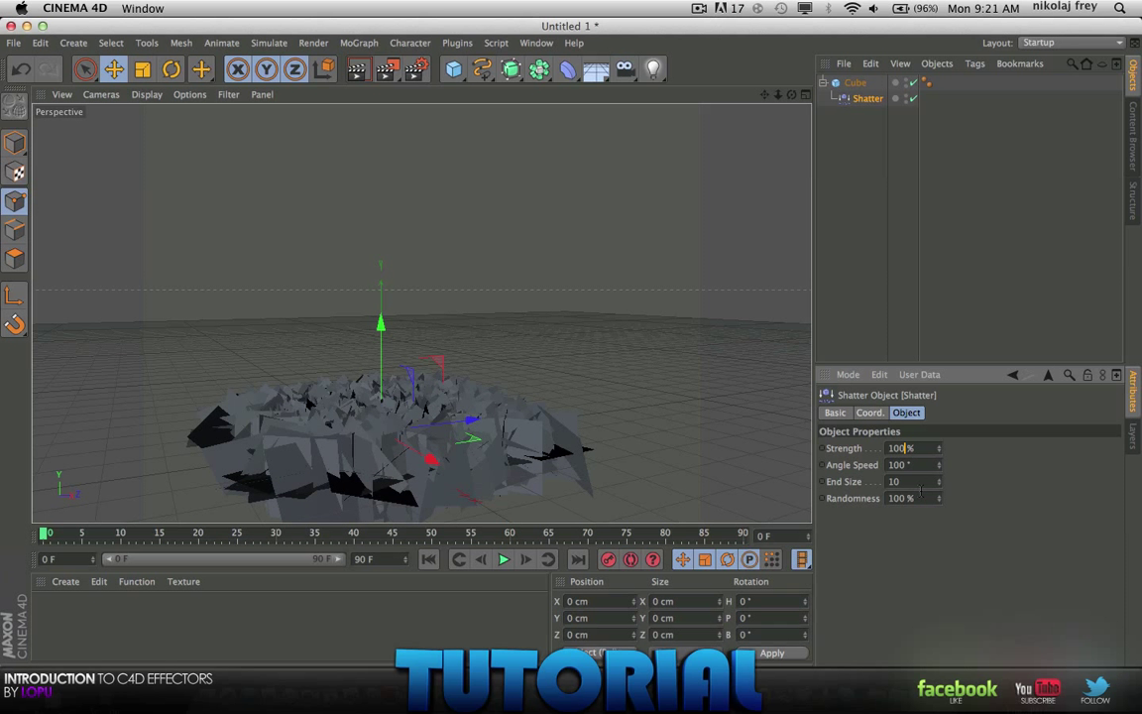
# Test the Shatter Randomness by lowering it to 0 % and returning it to 100 %
pyautogui.scroll(-20, 922, 495)
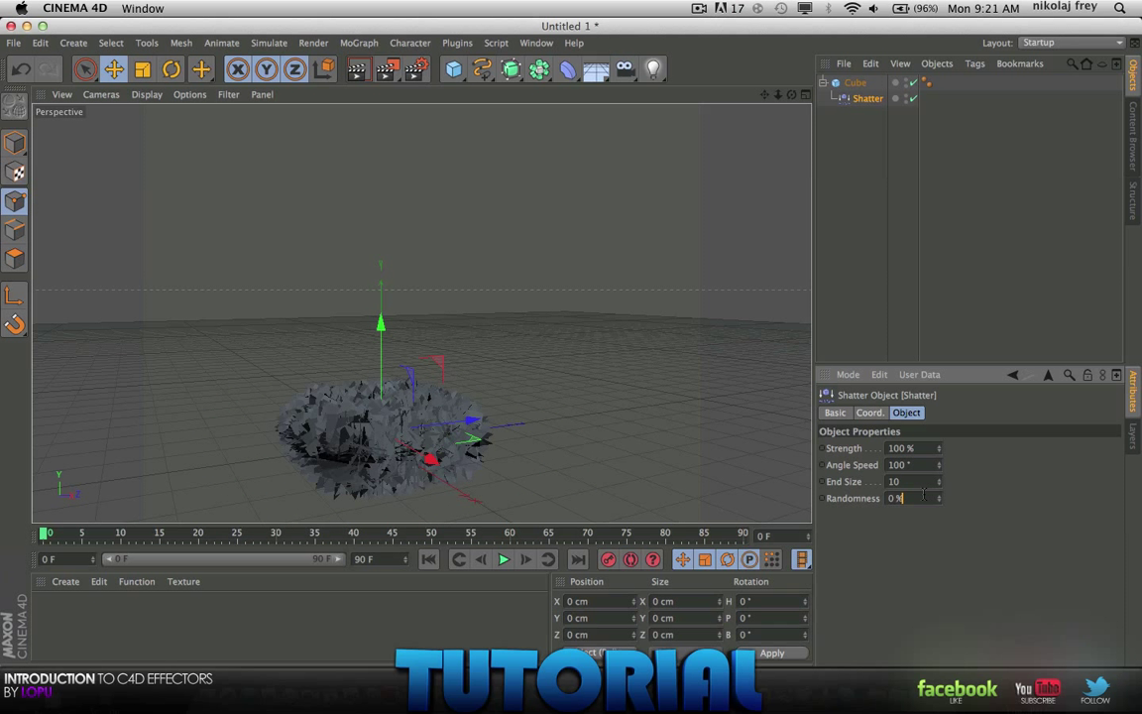
pyautogui.scroll(19, 922, 496)
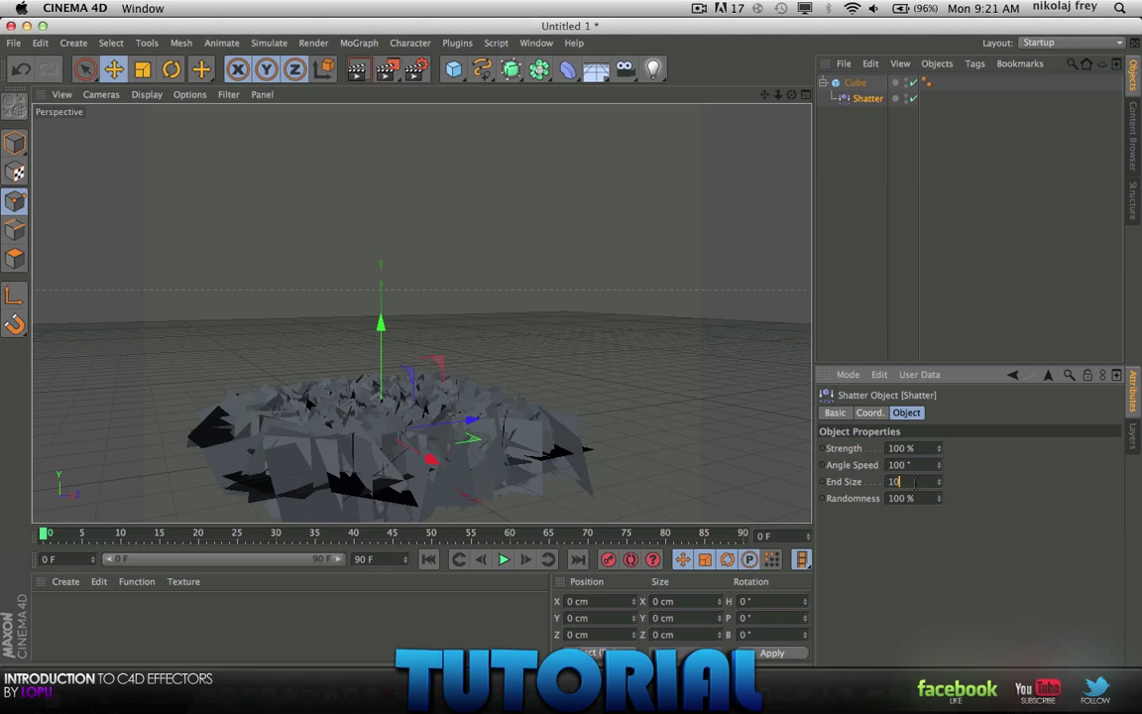
# Raise the Shatter End Size gradually to 12.63, then set it to 50
pyautogui.scroll(17, 897, 480)
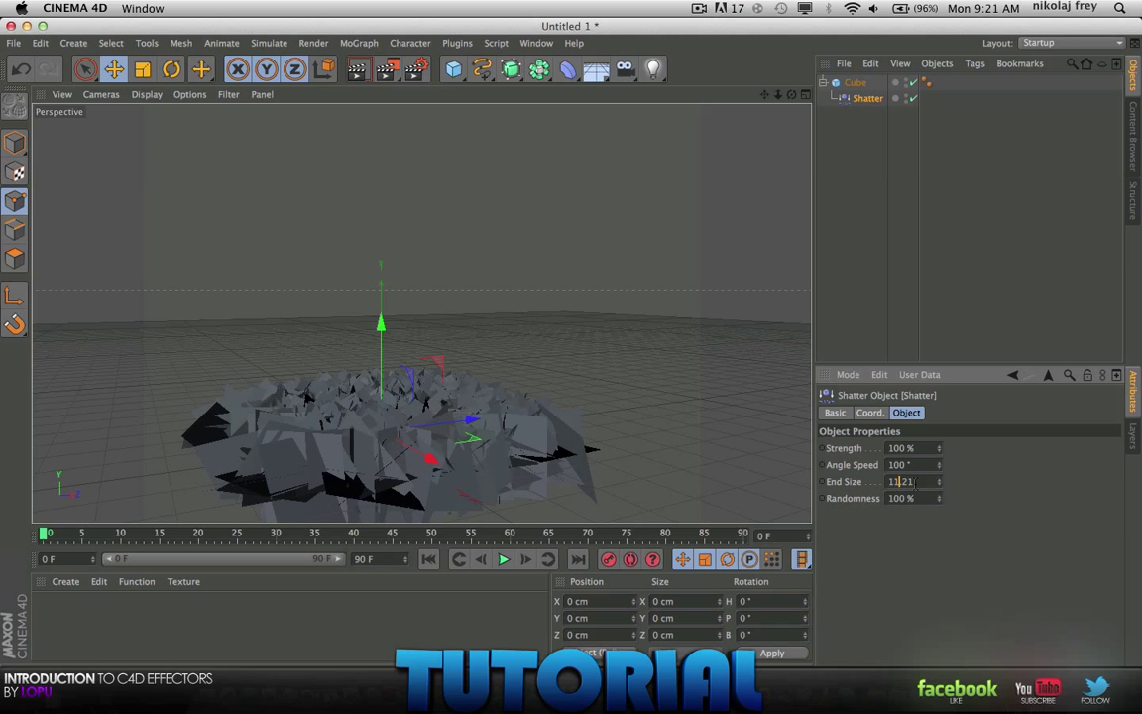
pyautogui.scroll(8, 897, 481)
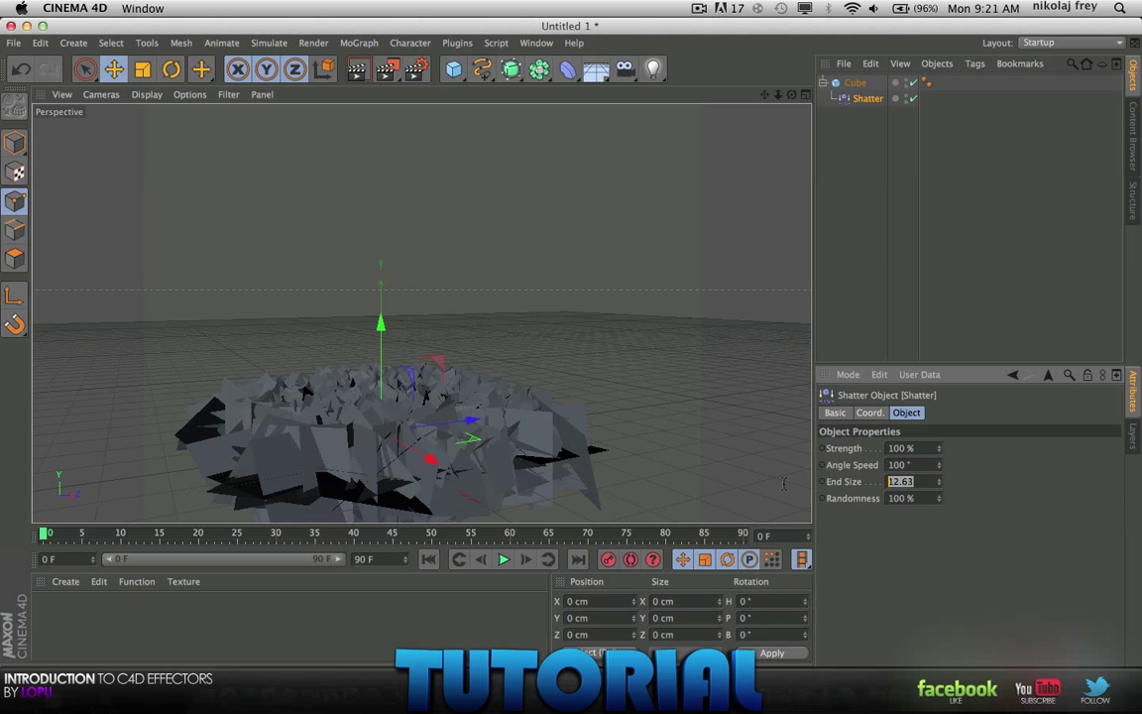
pyautogui.write('50')
pyautogui.press('Return')
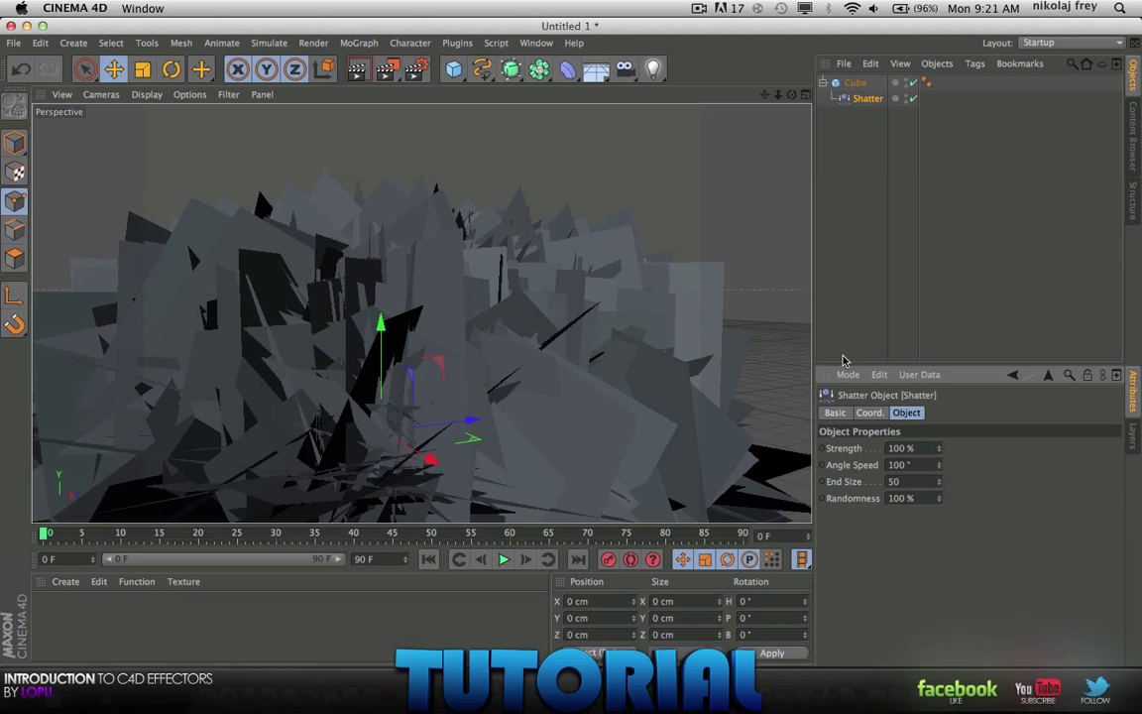
# Keyframe the Shatter Strength from 0 % at frame 0 to 100 % at frame 90
pyautogui.doubleClick(902, 447)
pyautogui.write('0')
pyautogui.press('Return')
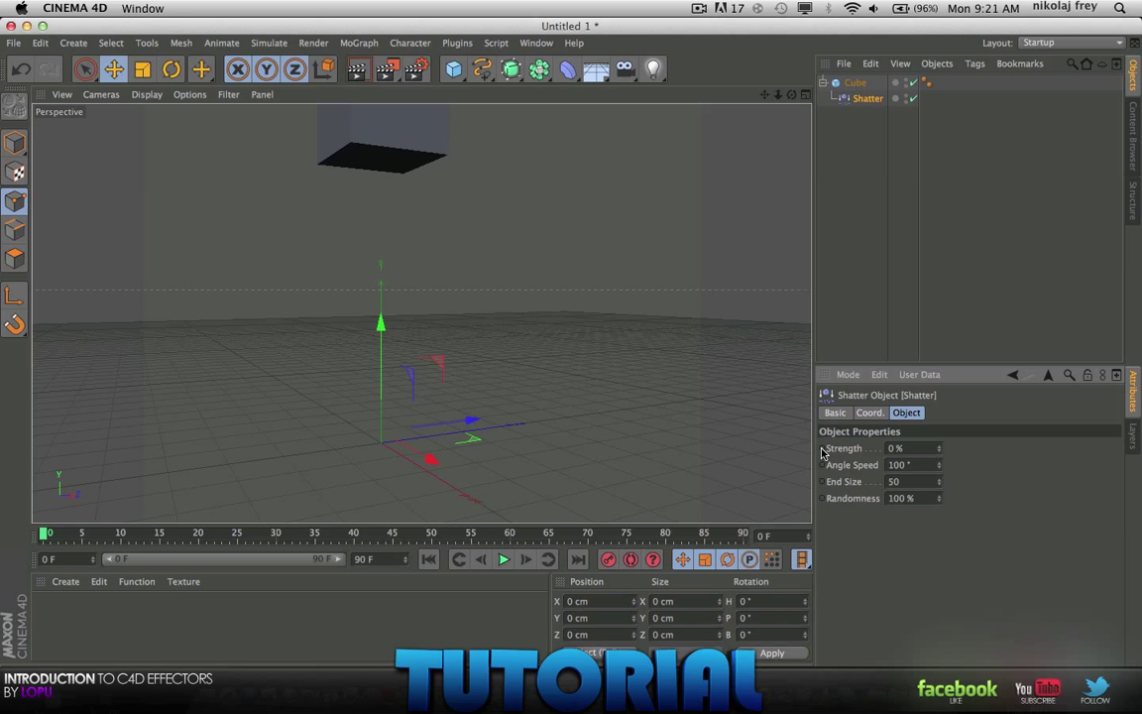
pyautogui.keyDown('ctrl'); pyautogui.click(821, 449); pyautogui.keyUp('ctrl')
pyautogui.click(743, 533)
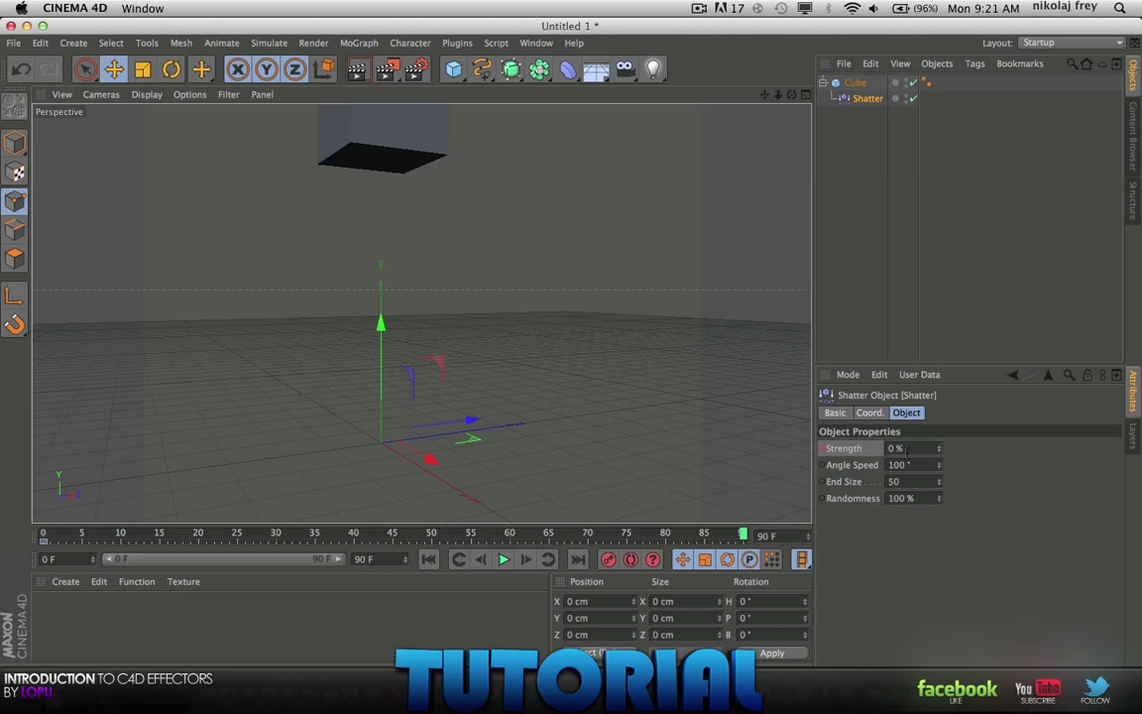
pyautogui.moveTo(906, 452); pyautogui.dragTo(835, 458)
pyautogui.write('100')
pyautogui.press('Return')
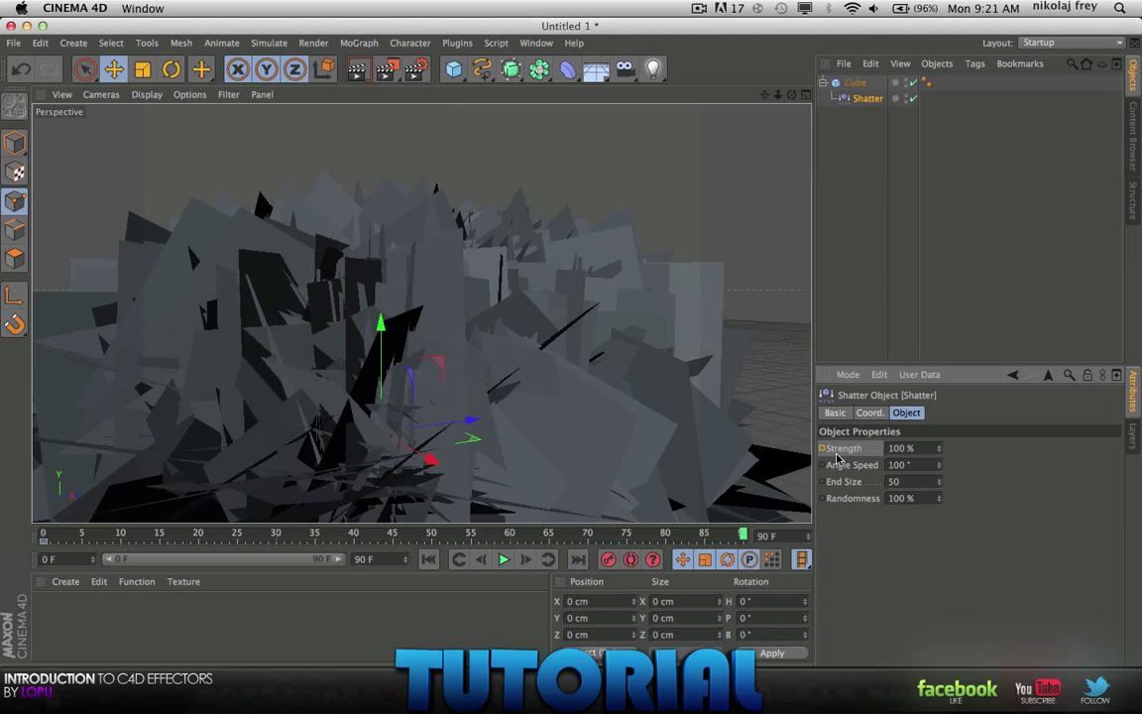
# Play the Strength animation from frame 0, then stop it and return to frame 0
pyautogui.click(479, 560)
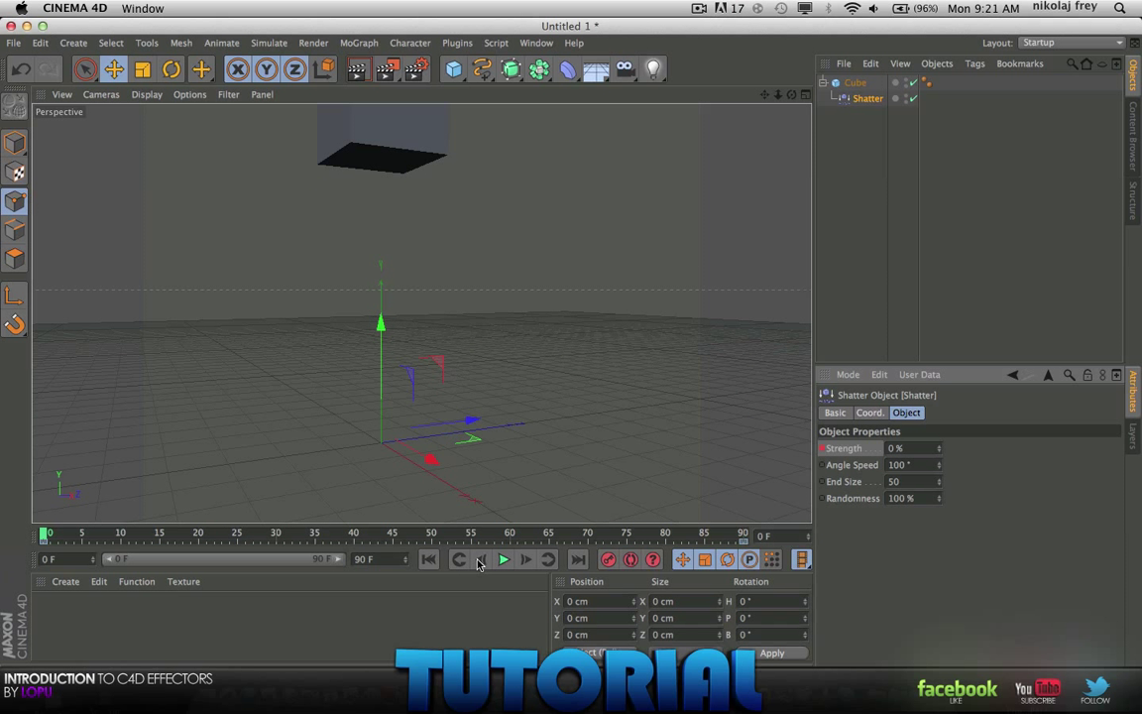
pyautogui.click(502, 560)
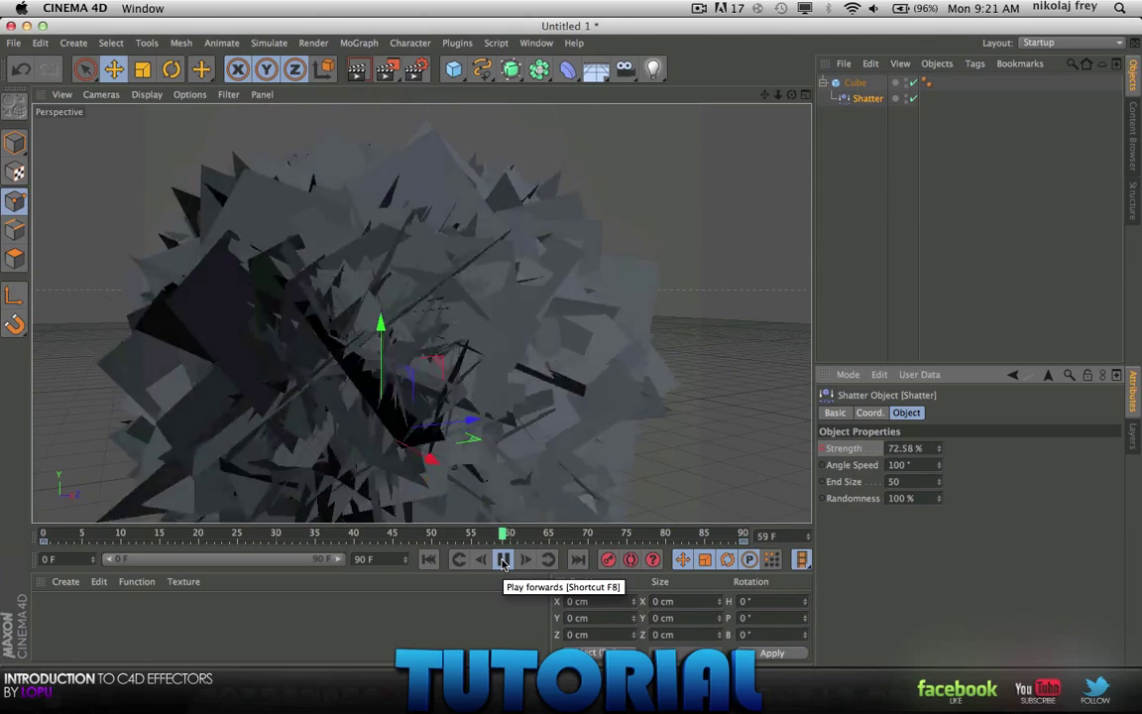
pyautogui.click(503, 560)
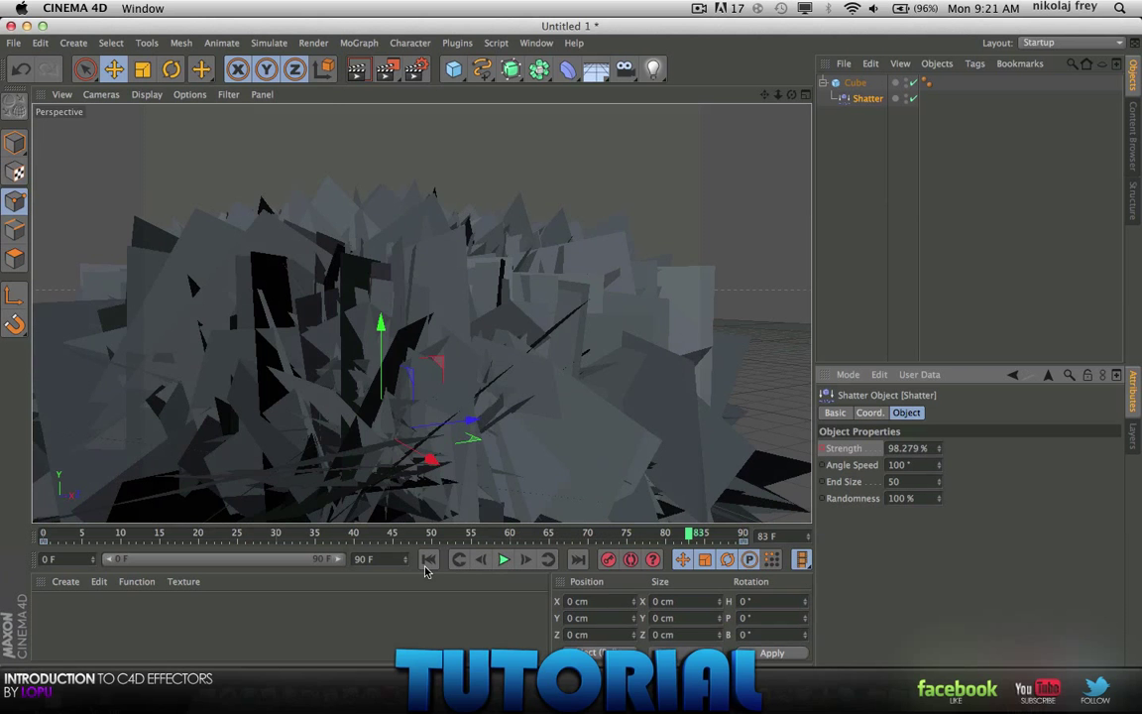
pyautogui.hotkey('shift', 'f')
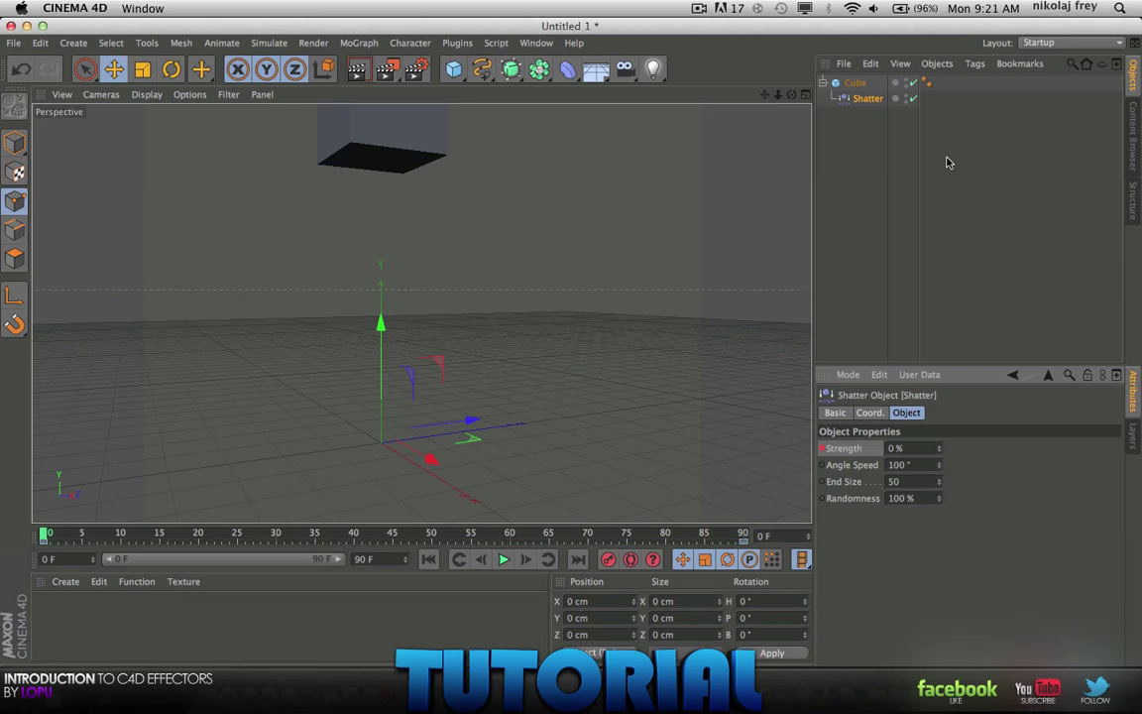
# Delete the Shatter deformer and add a fresh Shatter deformer as a child of the Cube
pyautogui.keyDown('alt'); pyautogui.moveTo(544, 315); pyautogui.dragTo(535, 381); pyautogui.keyUp('alt')
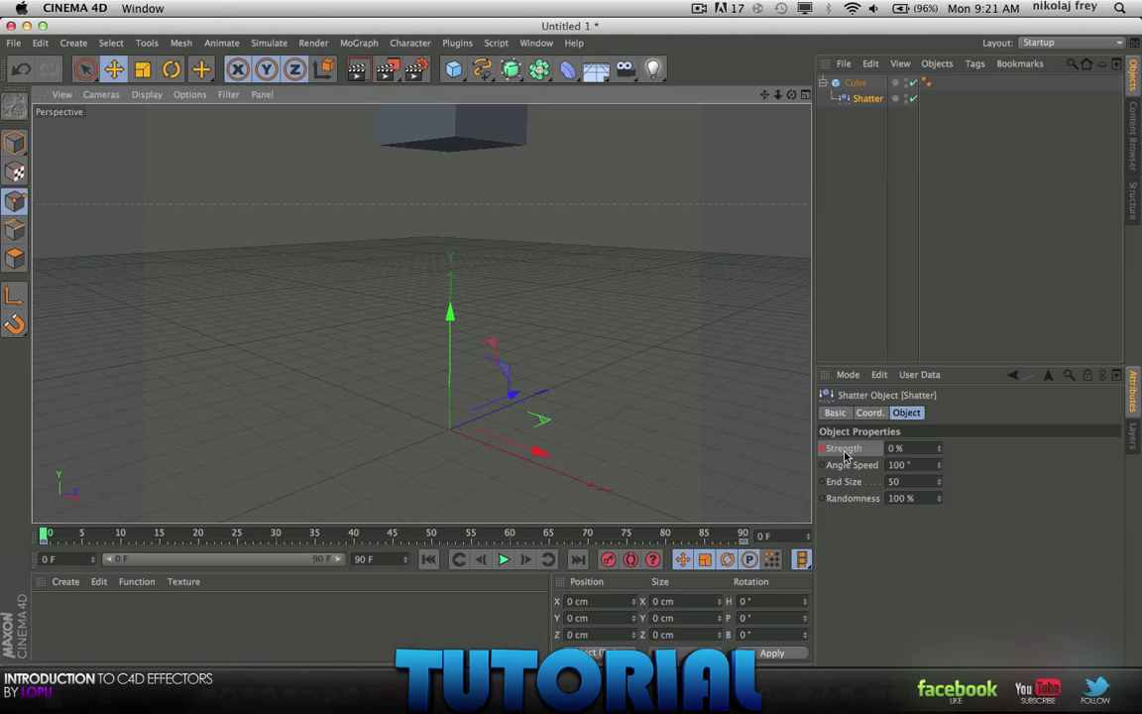
pyautogui.click(864, 100)
pyautogui.press('Delete')
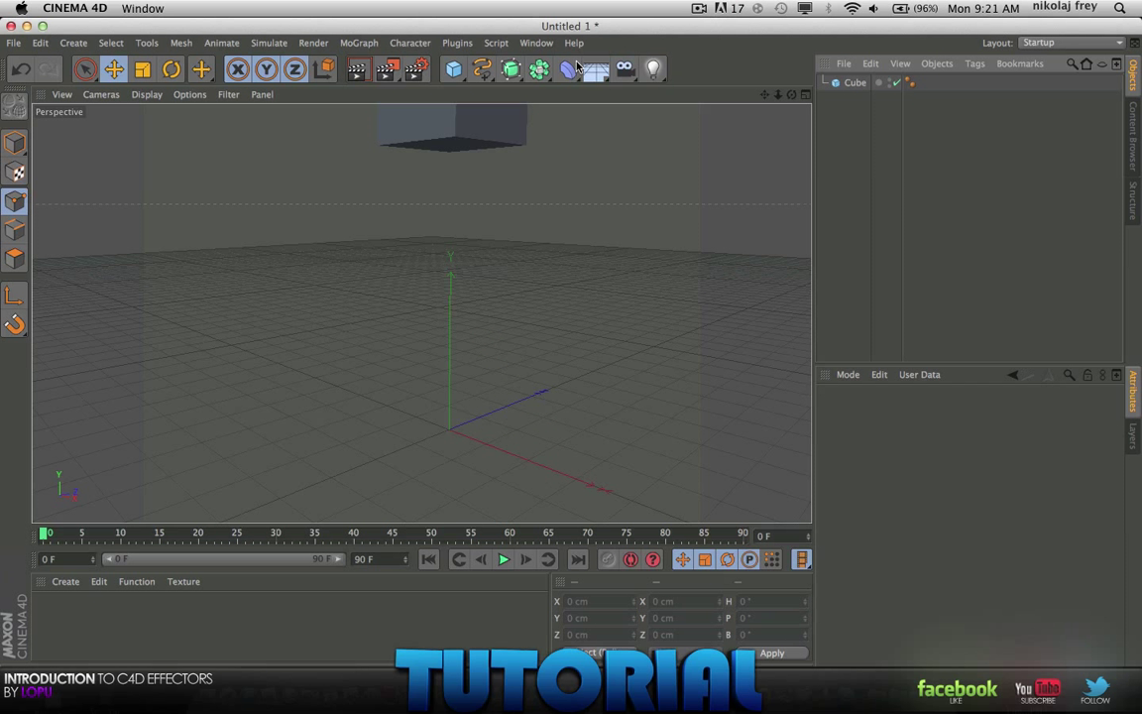
pyautogui.click(567, 69)
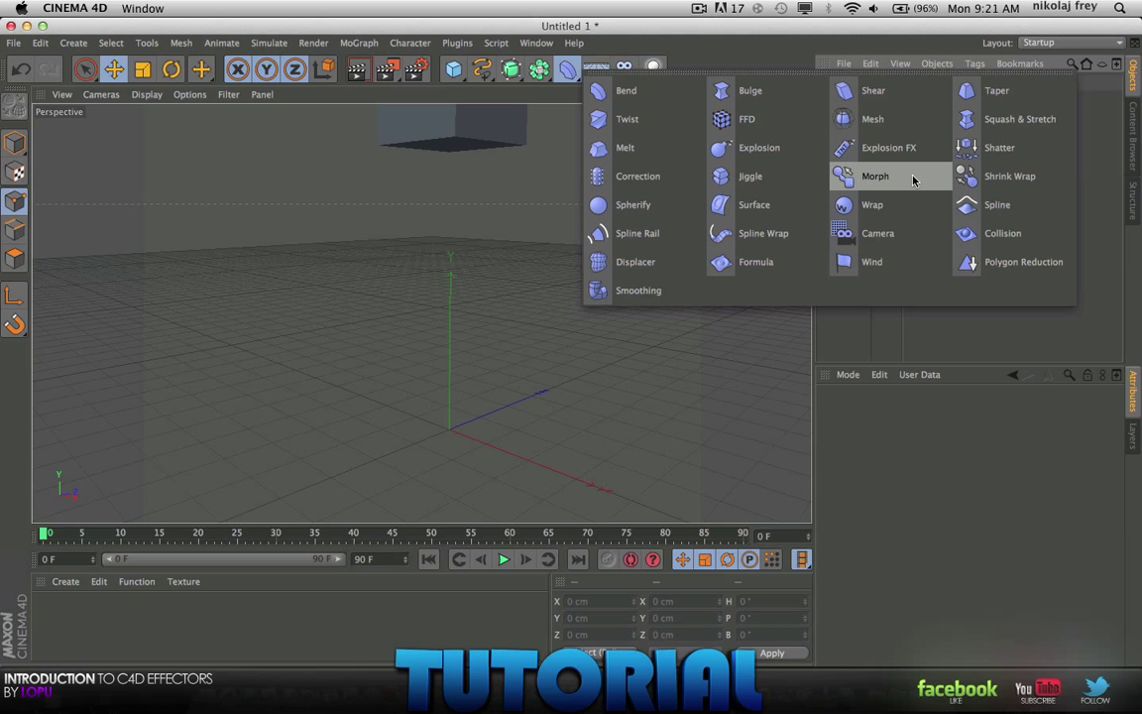
pyautogui.click(961, 144)
pyautogui.moveTo(858, 100); pyautogui.dragTo(859, 100)
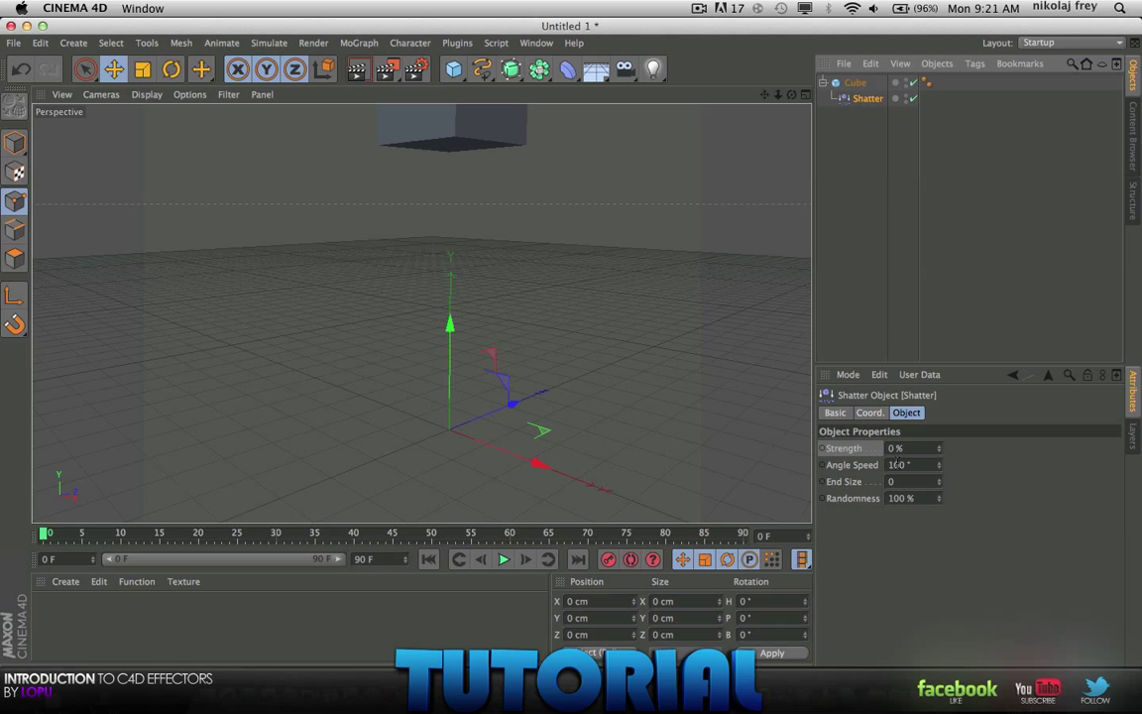
# Set the Shatter Angle Speed to 40° and test it by raising Strength to 65 % and lowering it to 26 %
pyautogui.click(921, 464)
pyautogui.write('83')
pyautogui.press('BackSpace')
pyautogui.press('BackSpace')
pyautogui.write('59')
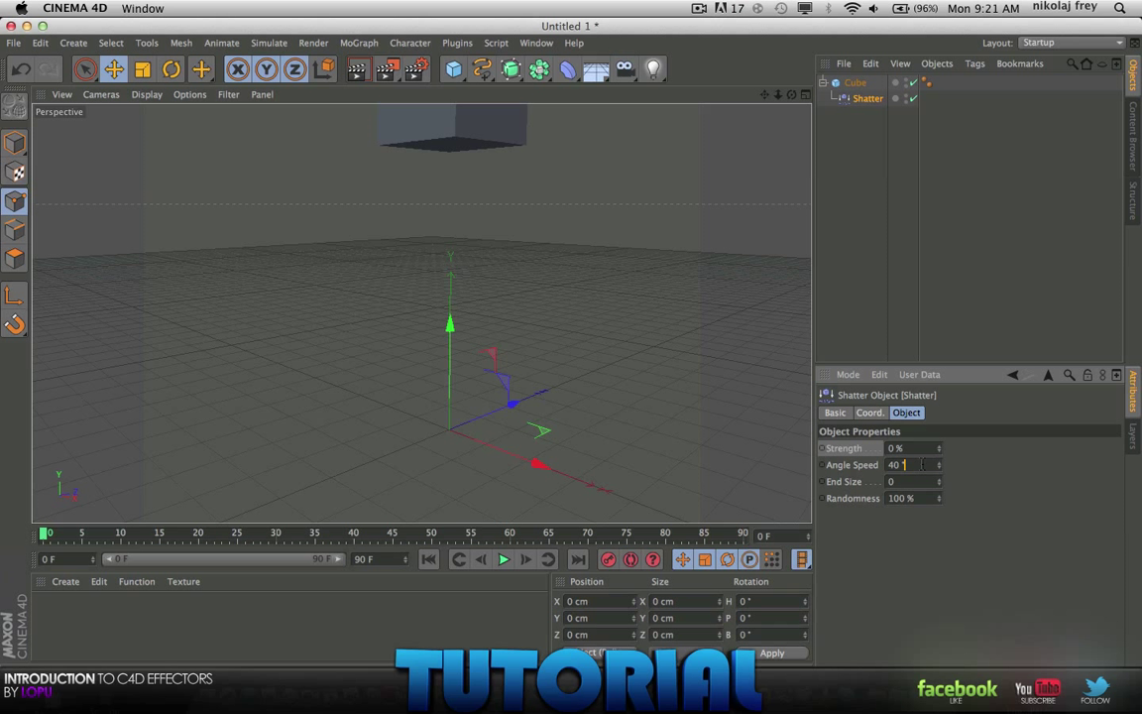
pyautogui.click(916, 449)
pyautogui.scroll(20, 916, 450)
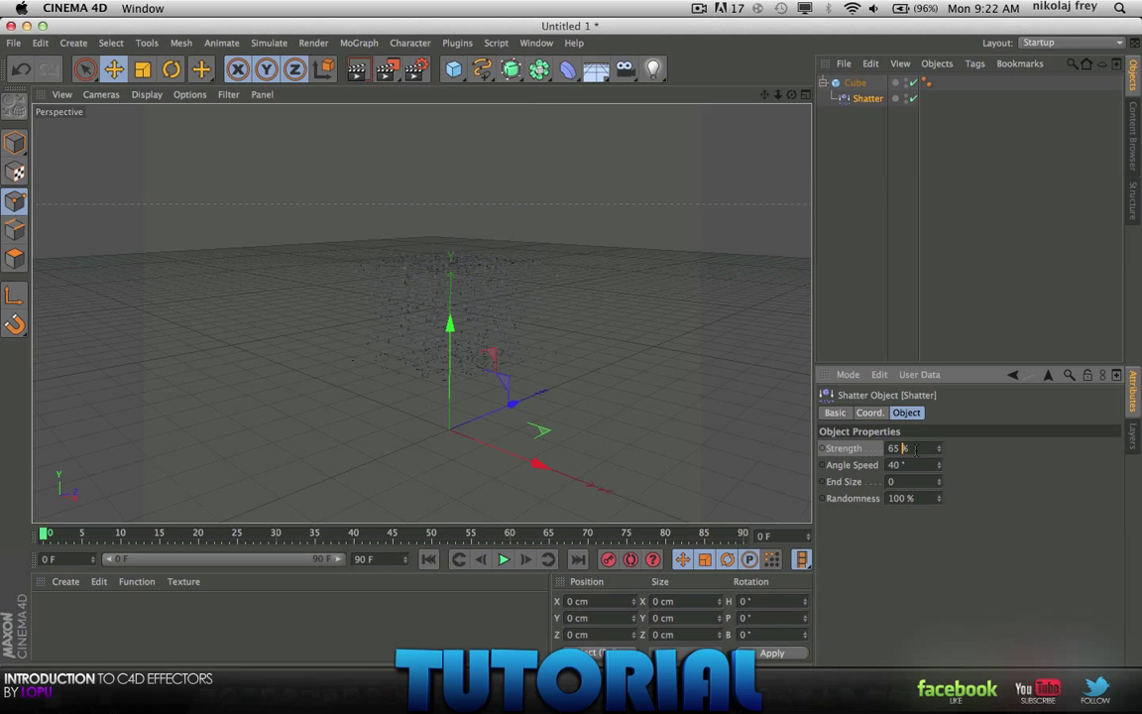
pyautogui.press('BackSpace')
pyautogui.press('BackSpace')
pyautogui.write('26')
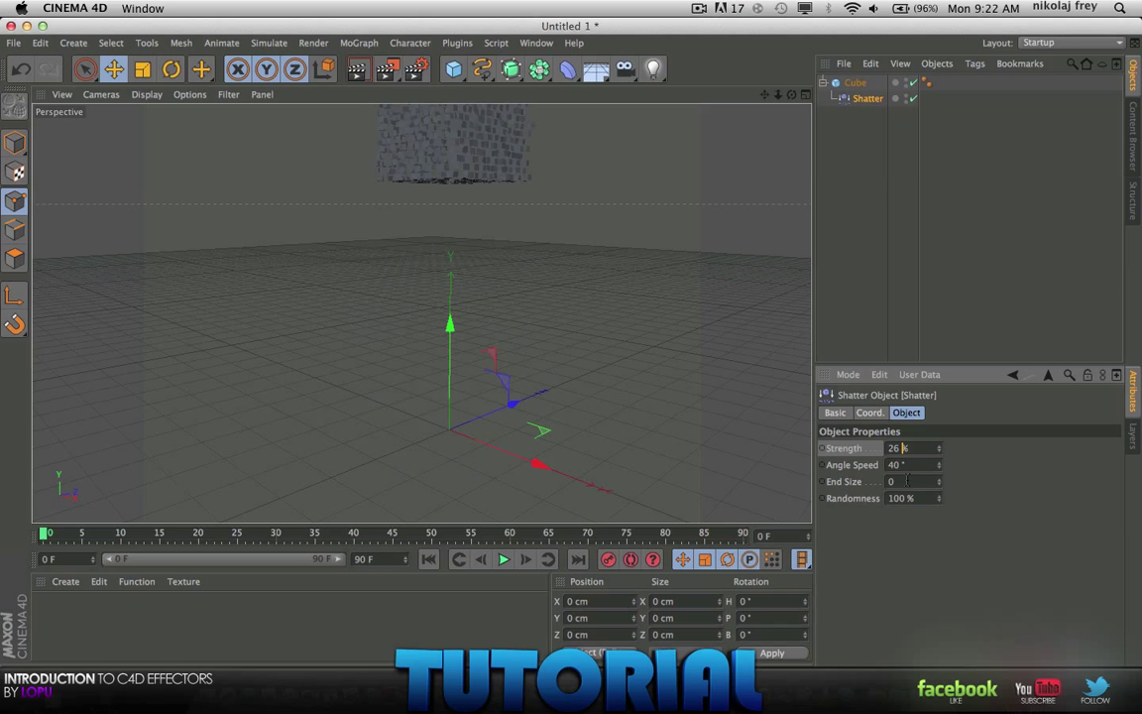
# Set the Shatter End Size to 1 and vary Strength up to 67 % and back down to 54 %
pyautogui.click(907, 481)
pyautogui.write('1')
pyautogui.click(910, 447)
pyautogui.write('40')
pyautogui.scroll(20, 912, 451)
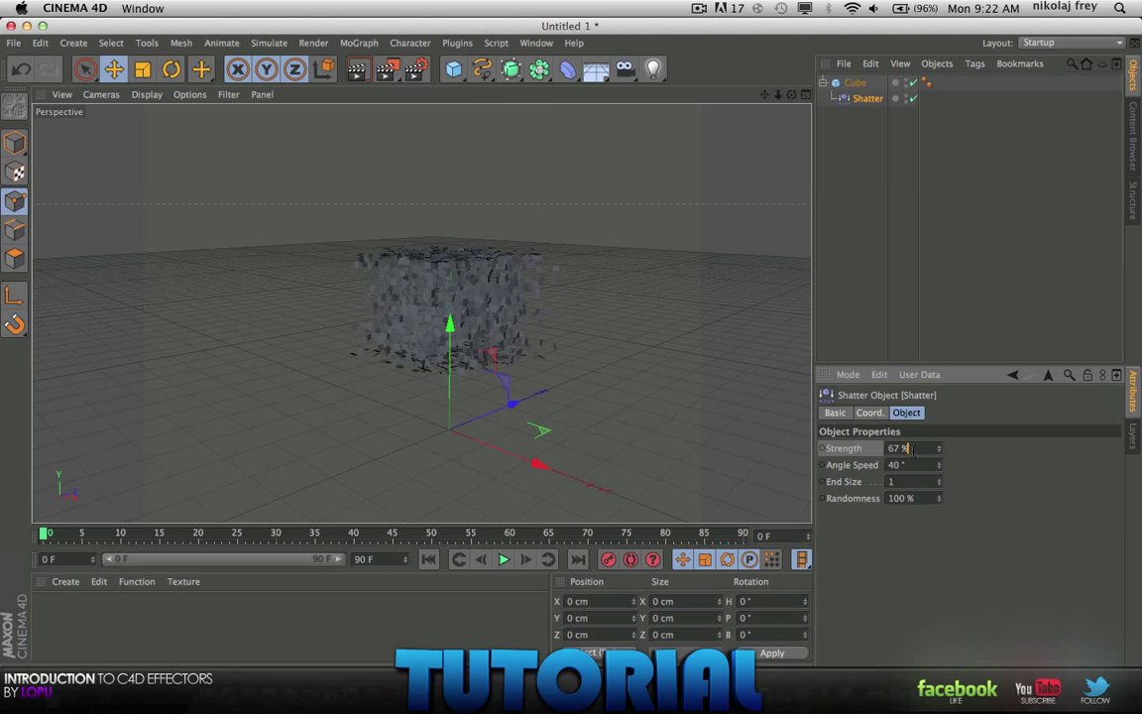
pyautogui.scroll(-17, 912, 451)
pyautogui.scroll(-20, 912, 451)
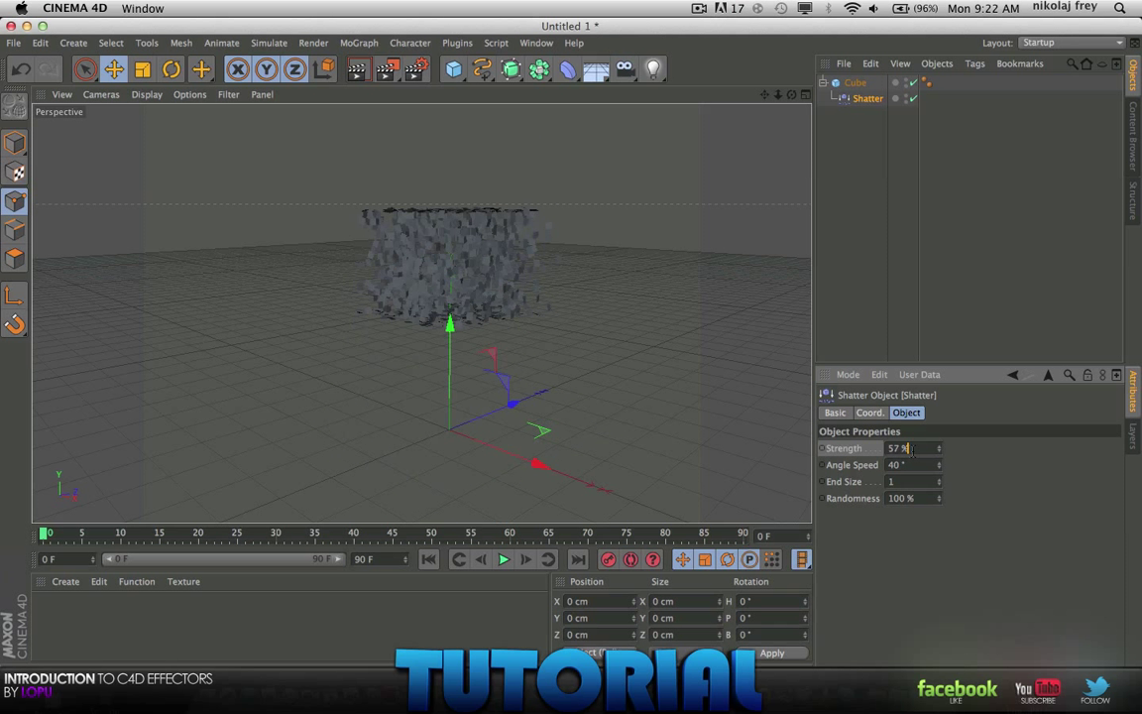
# Test the Shatter Angle Speed by lowering it to about -187°, then set it to 0°
pyautogui.click(911, 465)
pyautogui.scroll(-20, 912, 466)
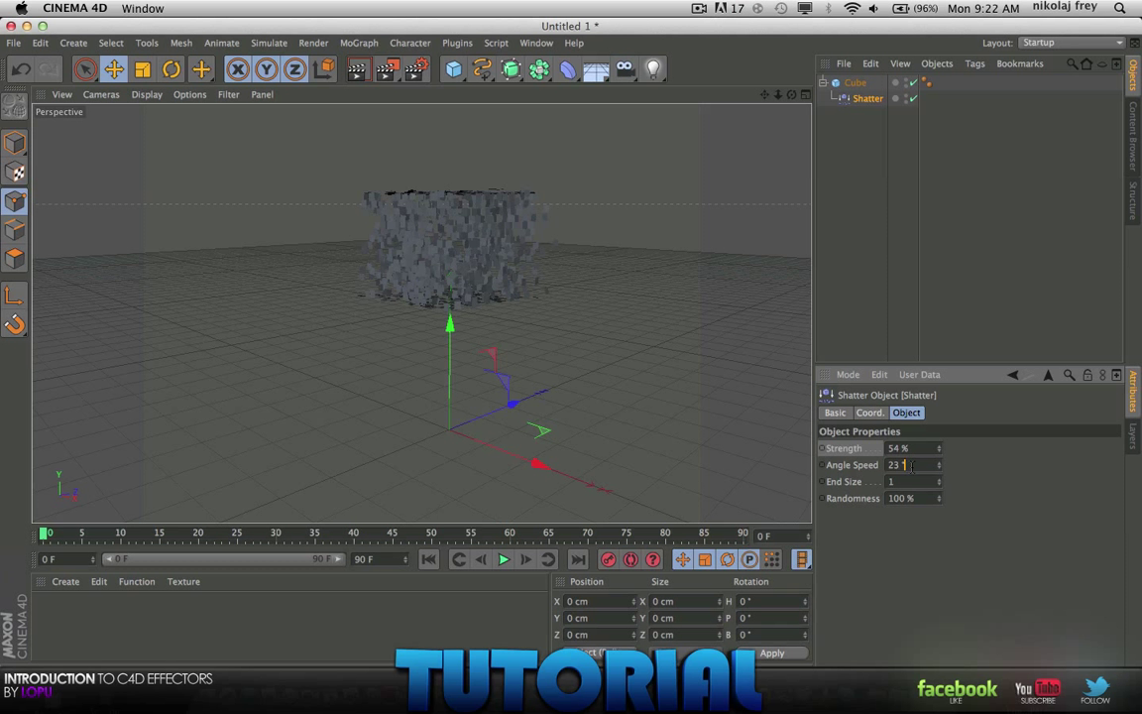
pyautogui.scroll(-20, 911, 465)
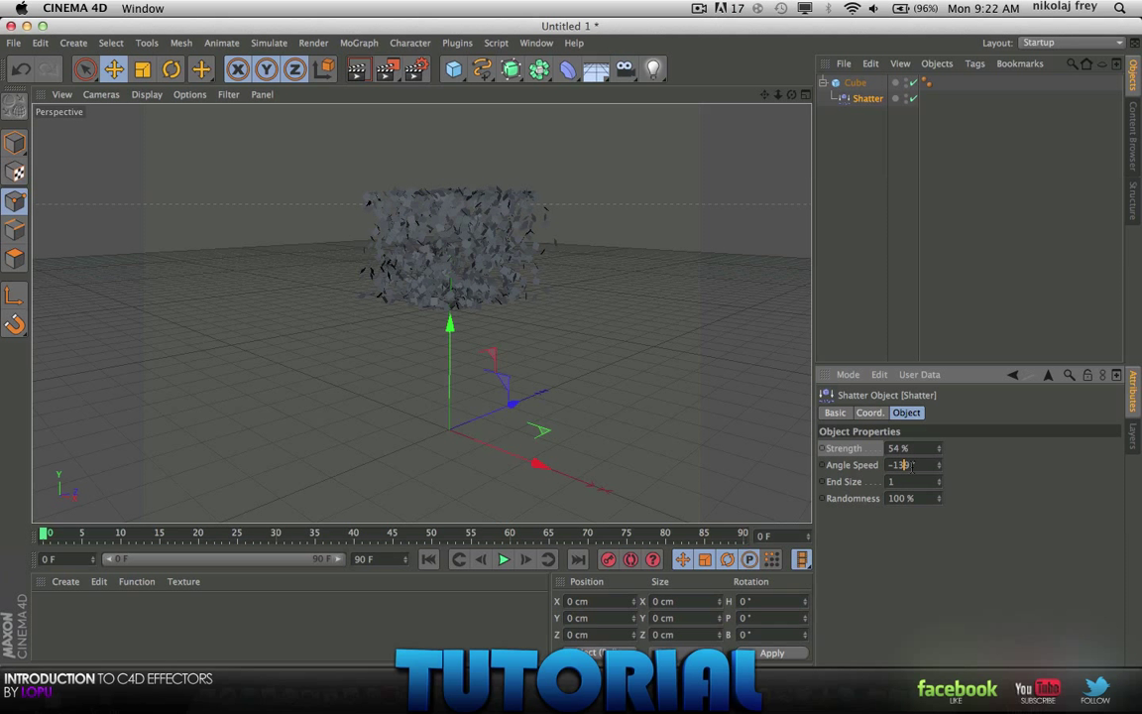
pyautogui.scroll(-20, 911, 466)
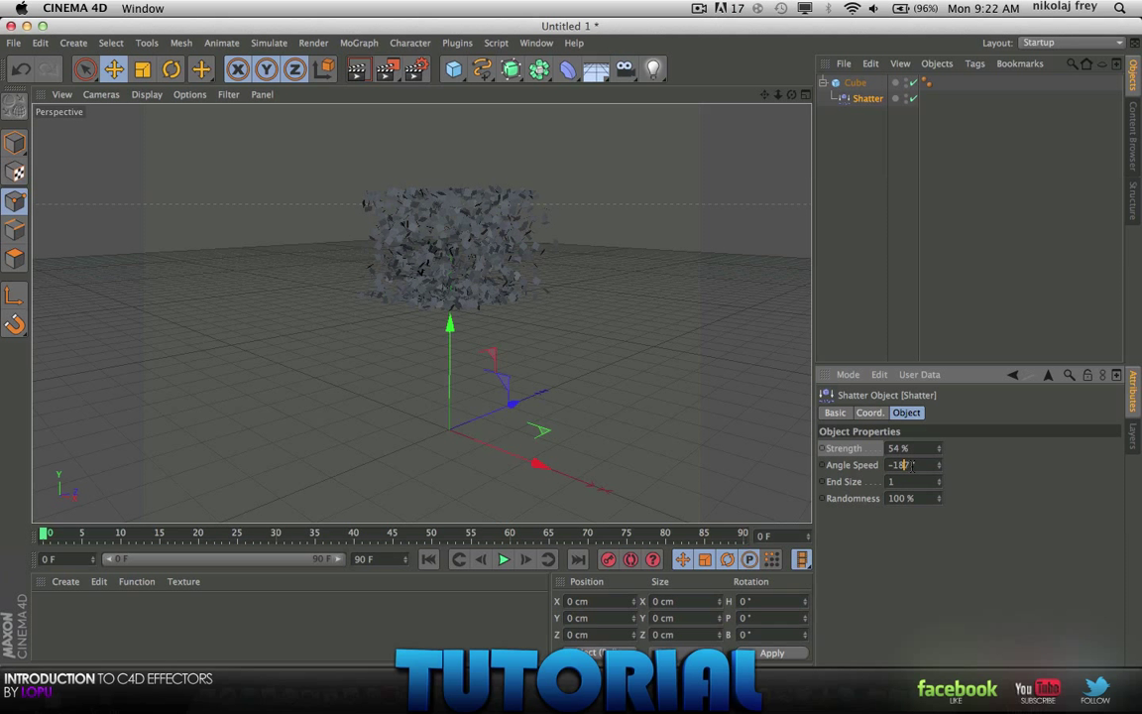
pyautogui.moveTo(921, 465); pyautogui.dragTo(863, 462)
pyautogui.write('0')
pyautogui.press('Return')
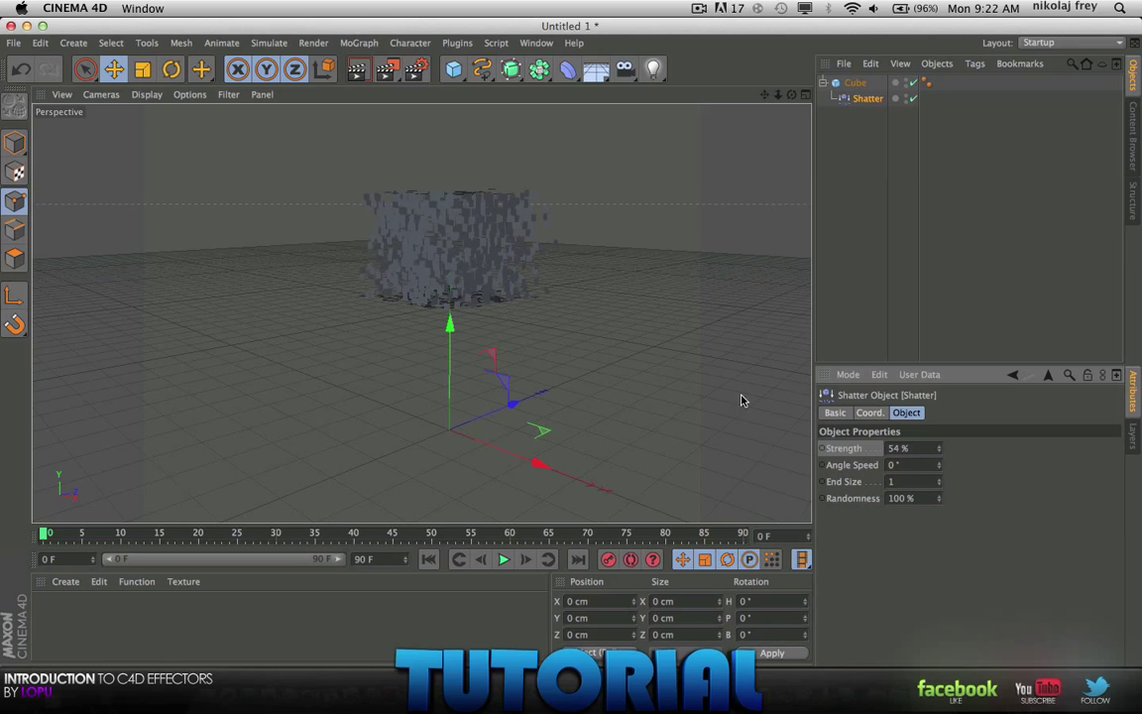
# Inspect the fragments up close and set the Shatter Angle Speed to 900°
pyautogui.scroll(10, 543, 304)
pyautogui.keyDown('alt'); pyautogui.moveTo(369, 198); pyautogui.dragTo(496, 290, button='middle'); pyautogui.keyUp('alt')
pyautogui.scroll(2, 501, 313)
pyautogui.keyDown('alt'); pyautogui.moveTo(501, 313); pyautogui.dragTo(475, 296); pyautogui.keyUp('alt')
pyautogui.scroll(20, 900, 465)
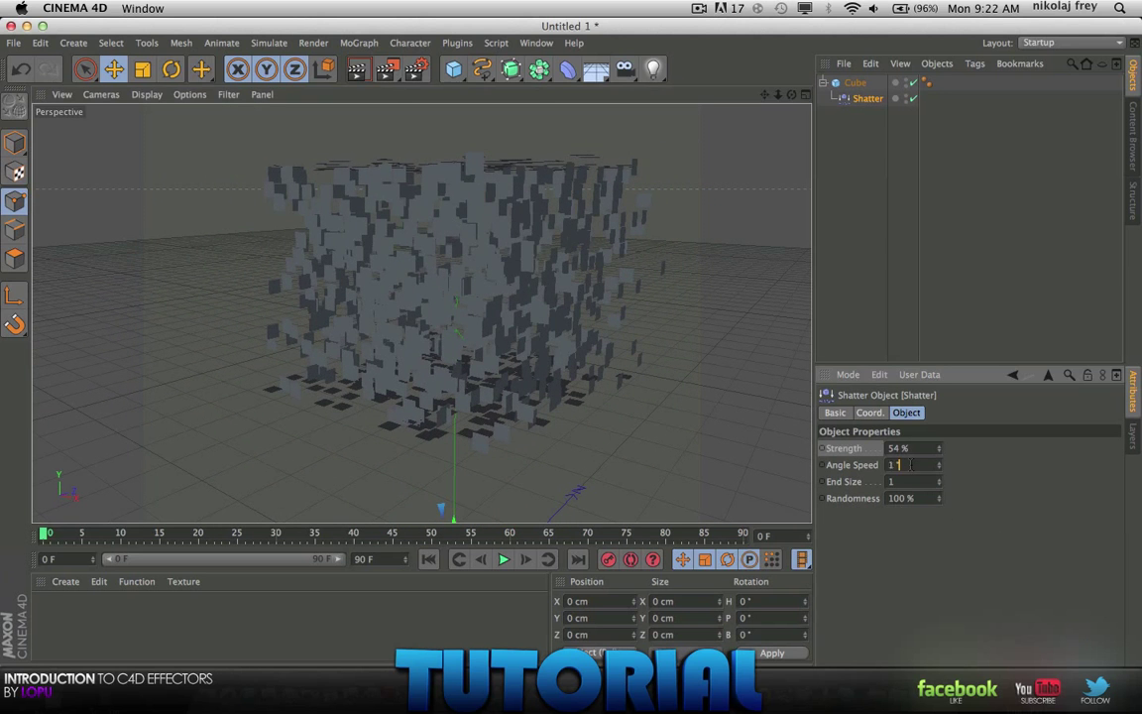
pyautogui.moveTo(902, 465); pyautogui.dragTo(795, 453)
pyautogui.write('900')
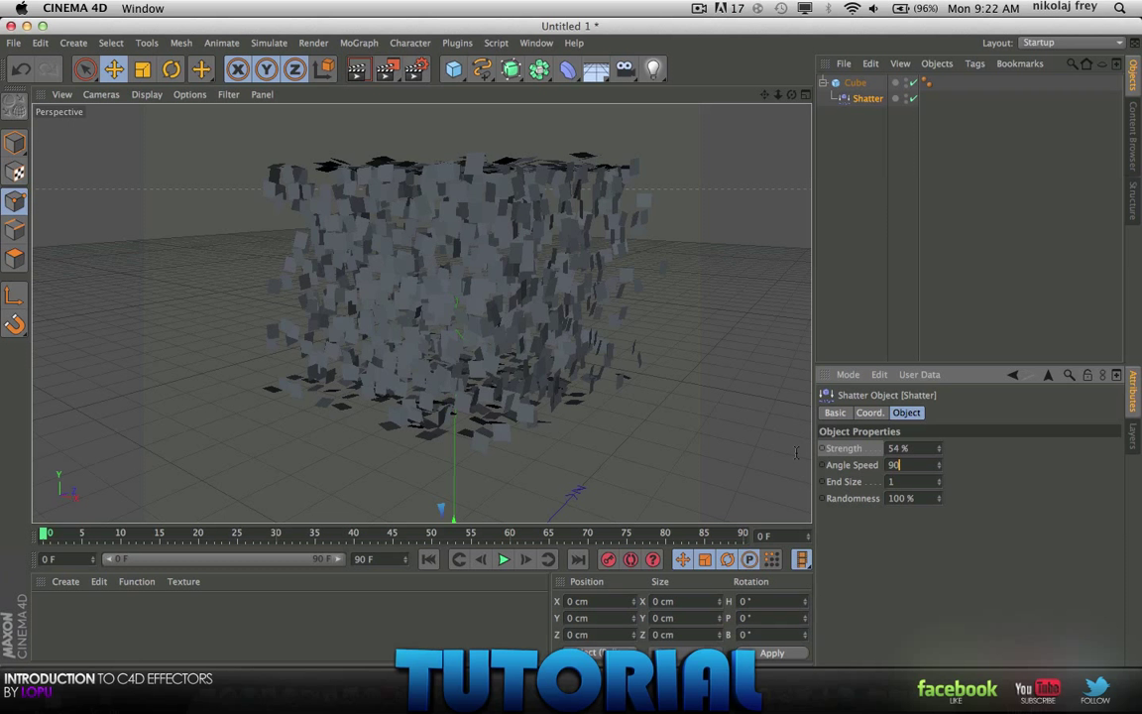
pyautogui.press('Return')
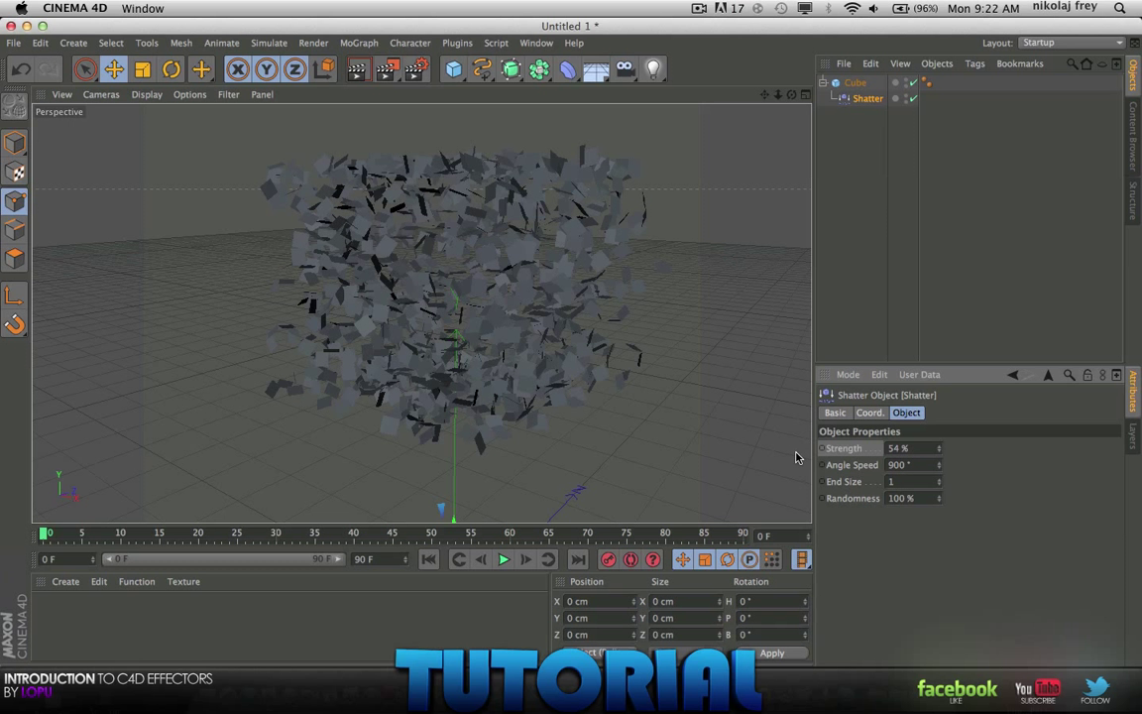
# Test the shatter with the fast rotation by setting Strength to 0 % and raising it to 100 %
pyautogui.doubleClick(913, 447)
pyautogui.write('0')
pyautogui.press('Return')
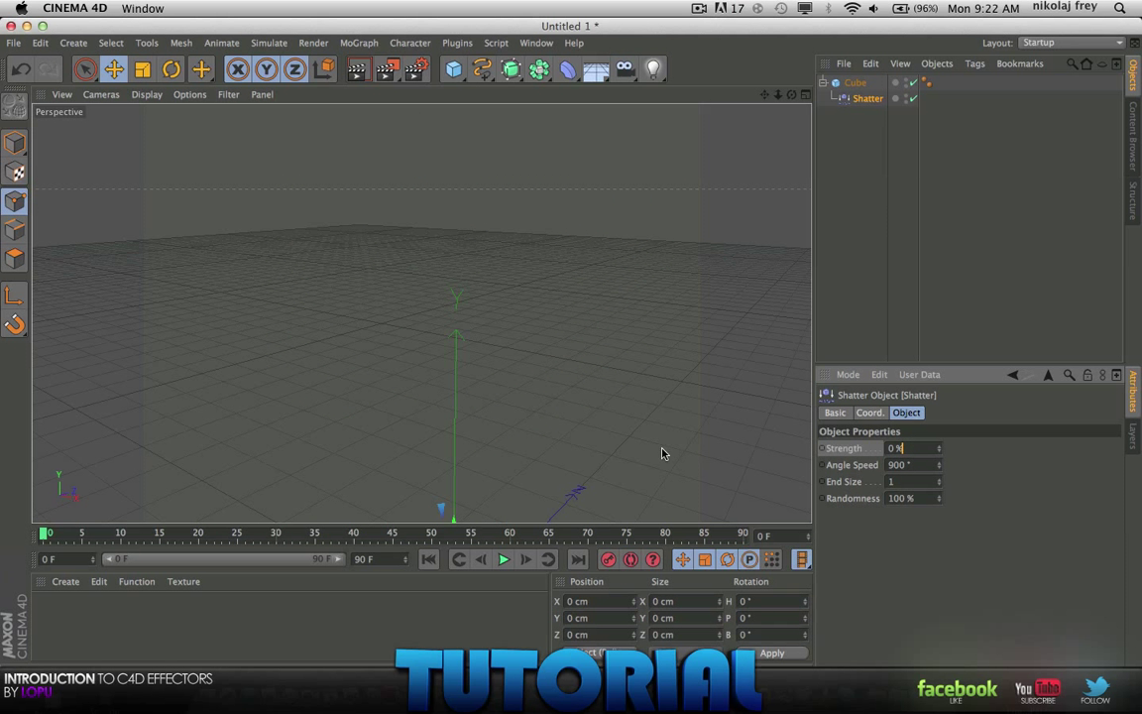
pyautogui.keyDown('alt'); pyautogui.moveTo(634, 396); pyautogui.dragTo(619, 555, button='middle'); pyautogui.keyUp('alt')
pyautogui.scroll(-9, 607, 362)
pyautogui.keyDown('alt'); pyautogui.moveTo(626, 385); pyautogui.dragTo(523, 330, button='middle'); pyautogui.keyUp('alt')
pyautogui.moveTo(916, 443); pyautogui.dragTo(915, 444)
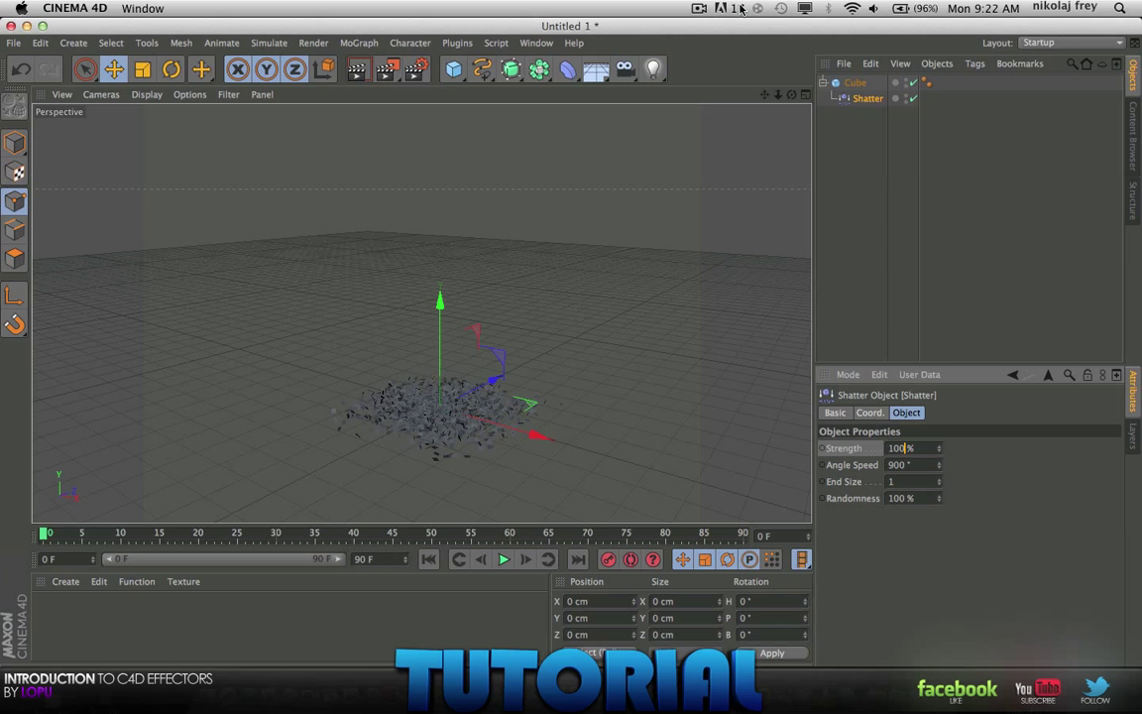
pyautogui.click(699, 10)
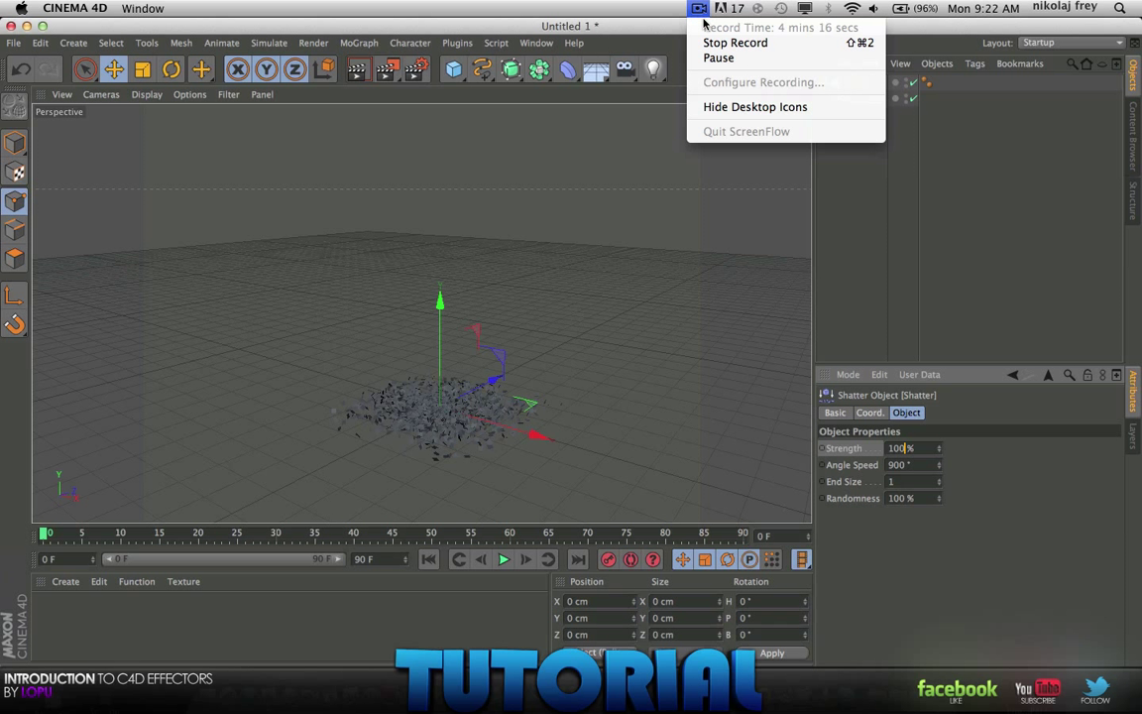
pyautogui.click(844, 243)
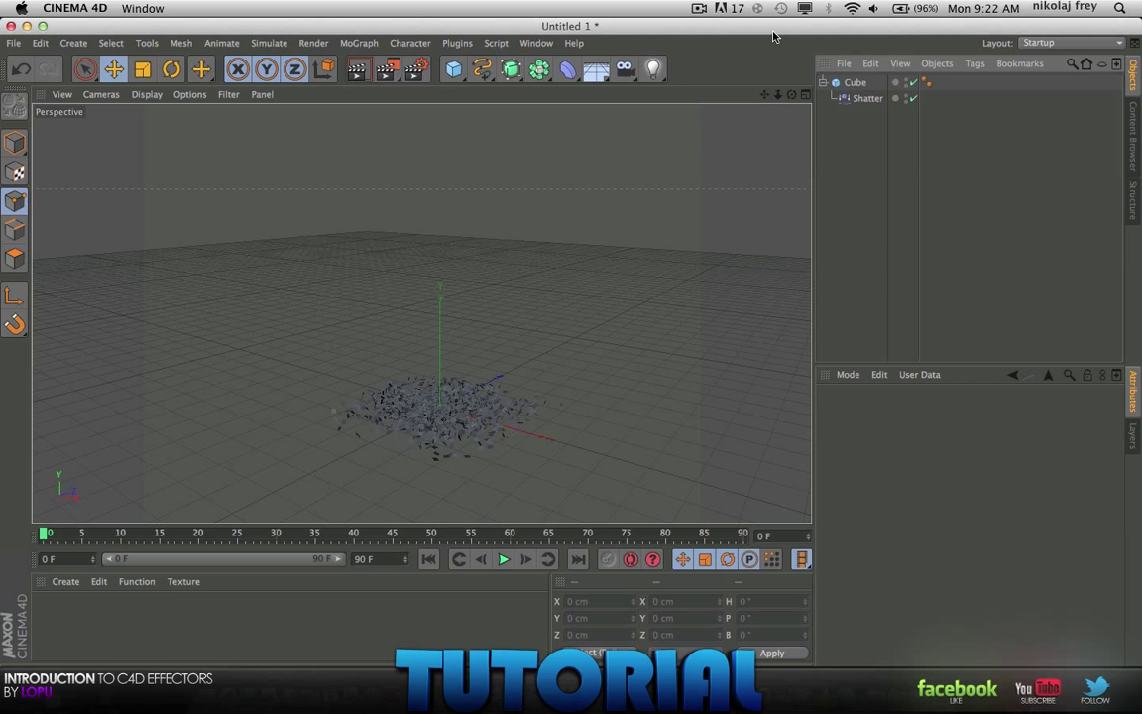